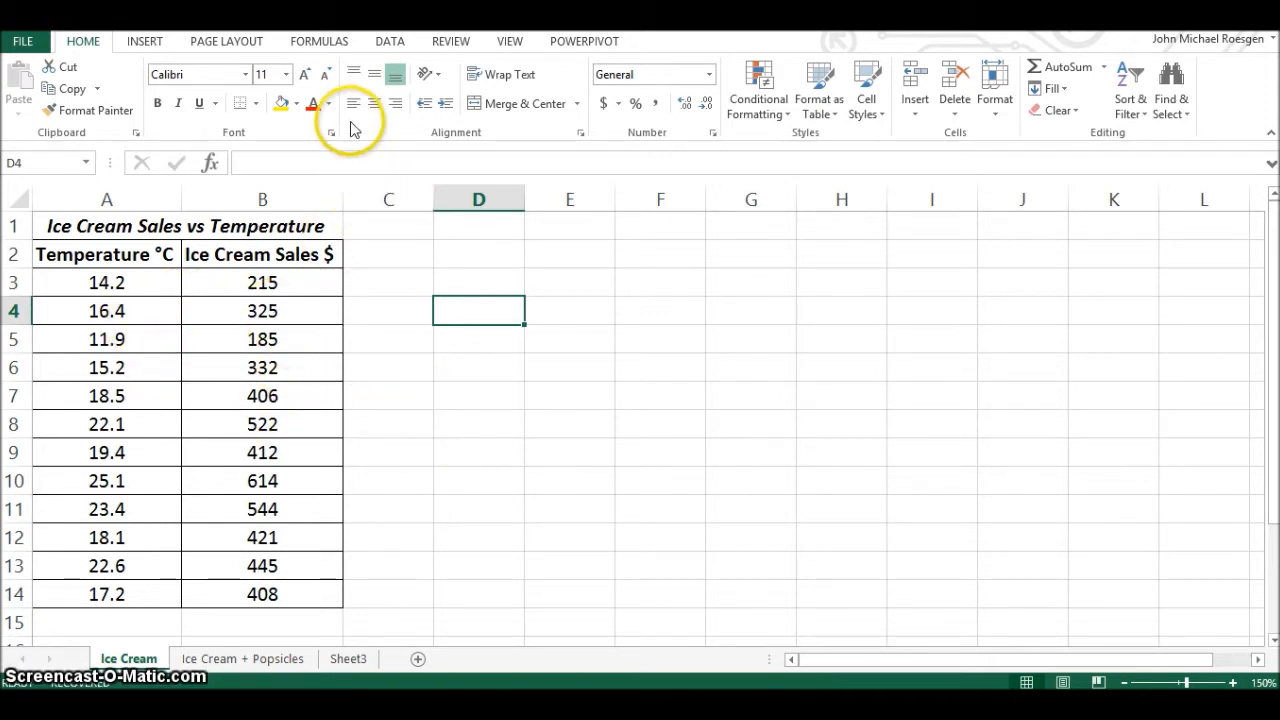
Step: Insert a blank markers-only scatter chart on the Ice Cream sheet and move it beside the data table, clear of column B
{"action": "left_click", "coordinate": [145, 42]}
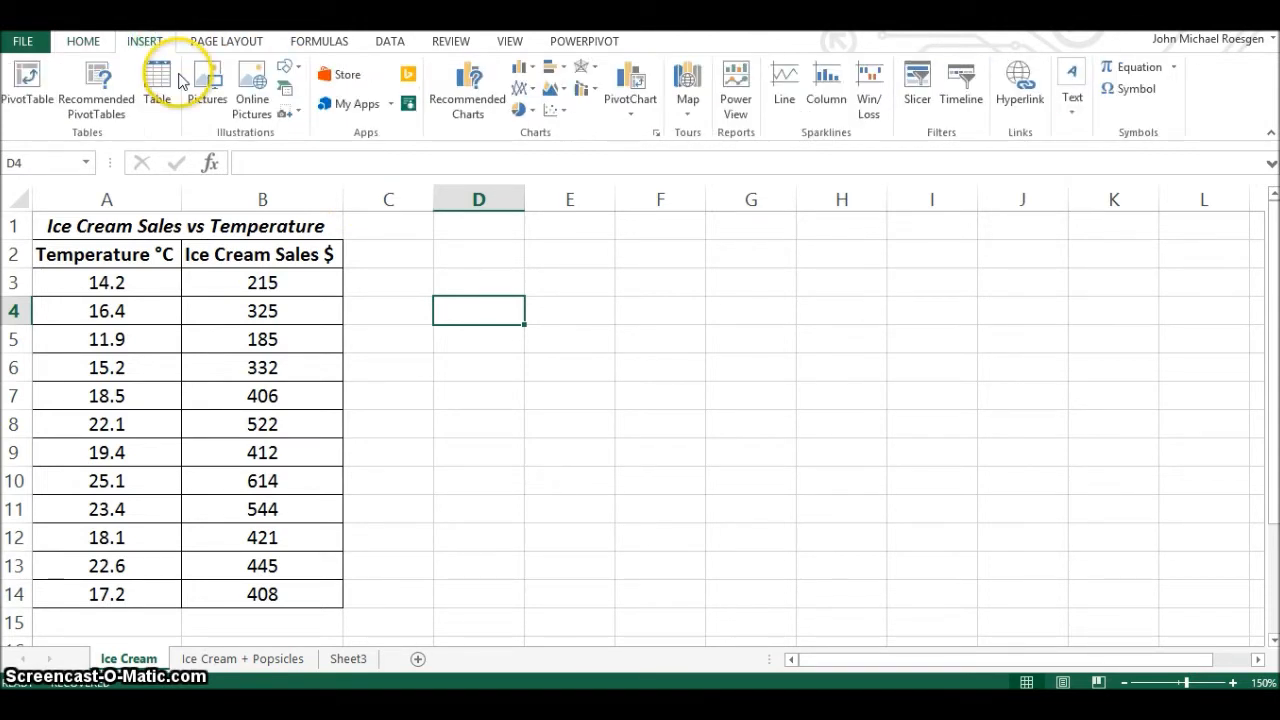
{"action": "left_click", "coordinate": [566, 117]}
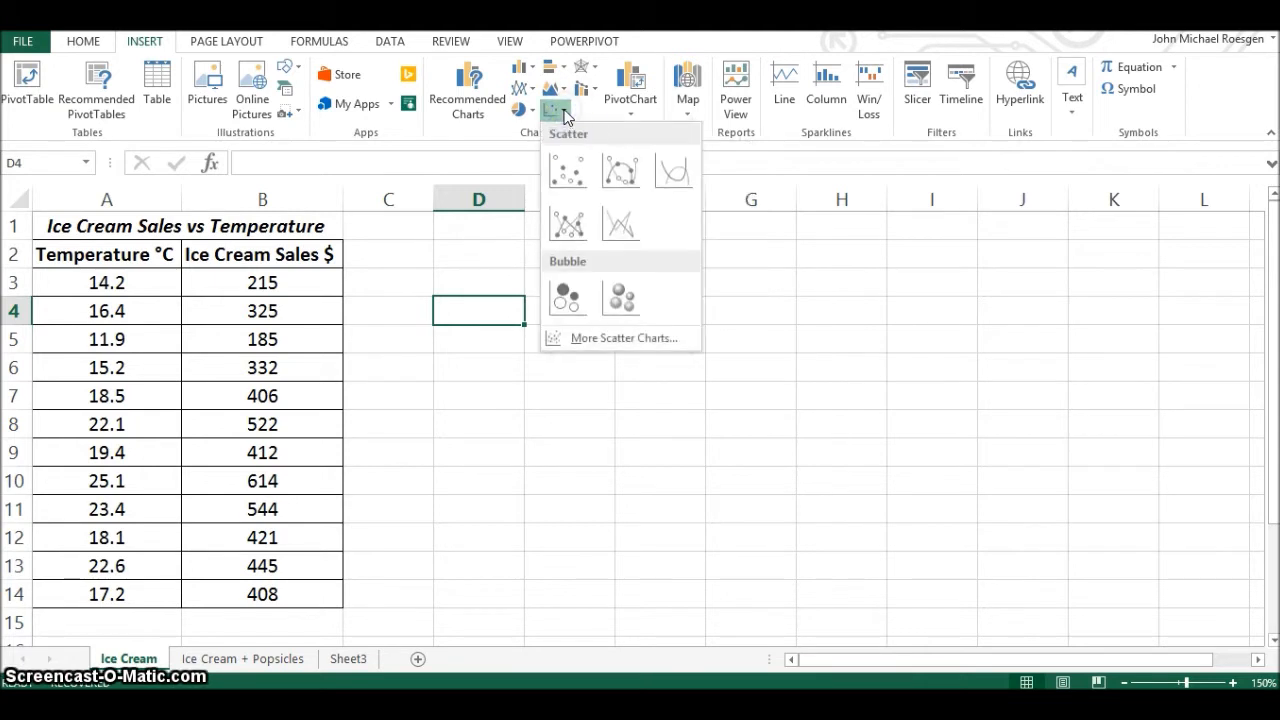
{"action": "left_click", "coordinate": [566, 176]}
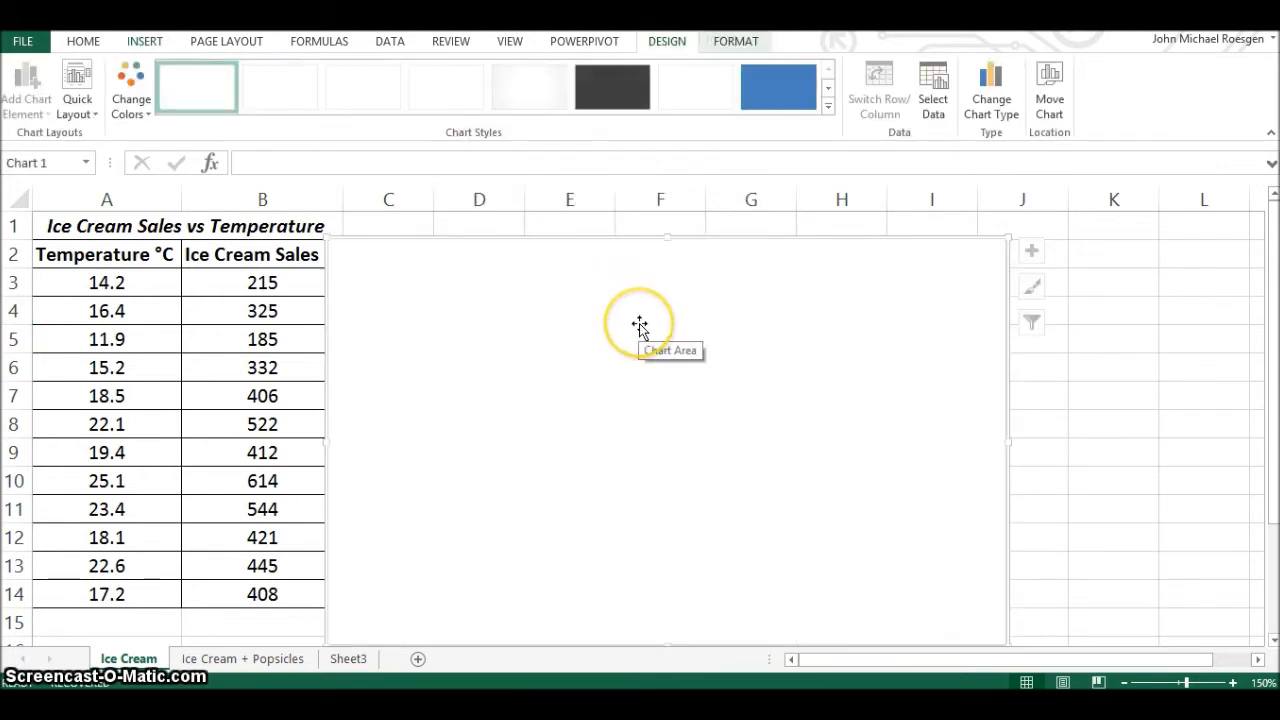
{"action": "left_click_drag", "start_coordinate": [666, 274], "coordinate": [703, 271]}
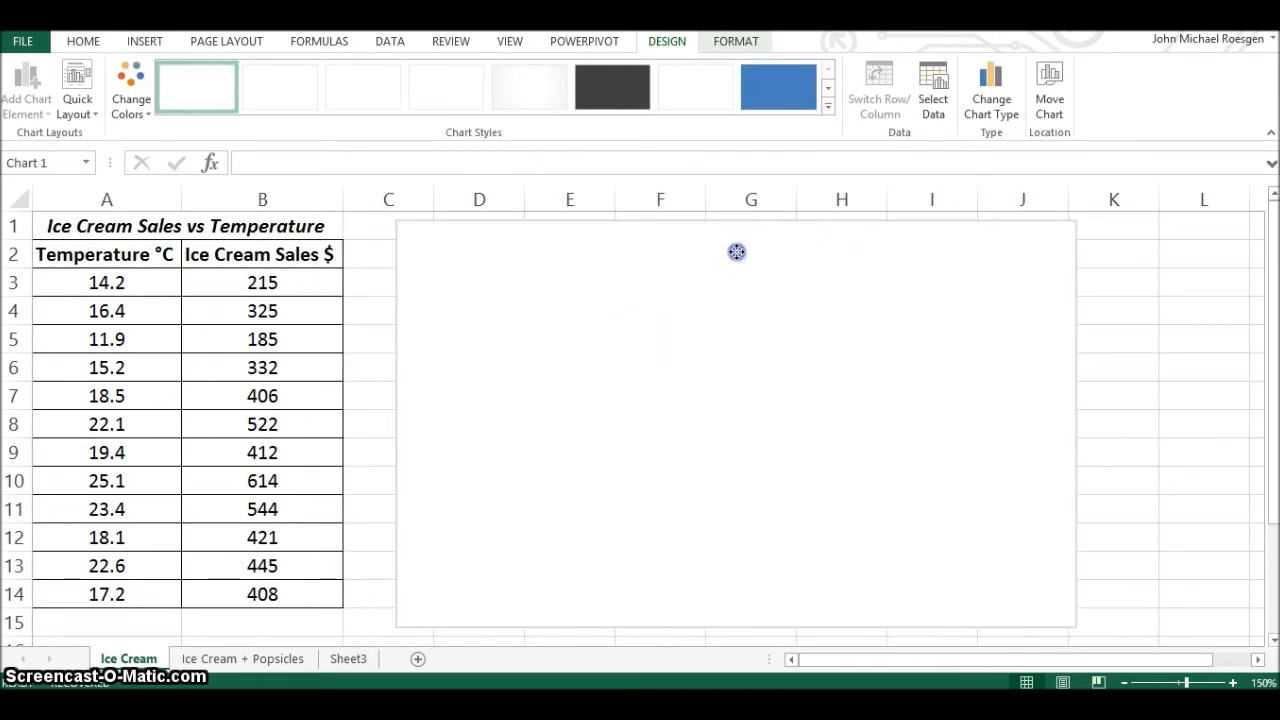
{"action": "left_click_drag", "start_coordinate": [737, 251], "coordinate": [737, 251]}
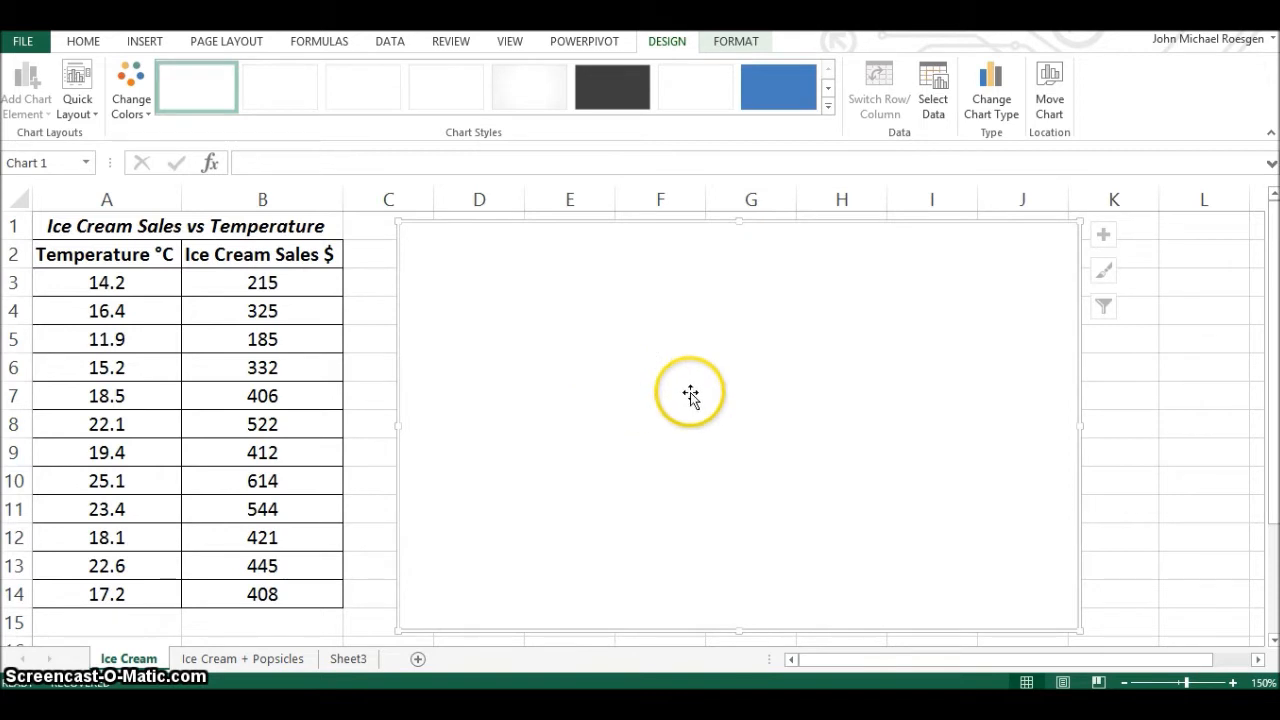
Step: Set the scatter chart's data range to A2:B14 on the Ice Cream sheet, covering the temperature and ice cream sales columns
{"action": "right_click", "coordinate": [826, 286]}
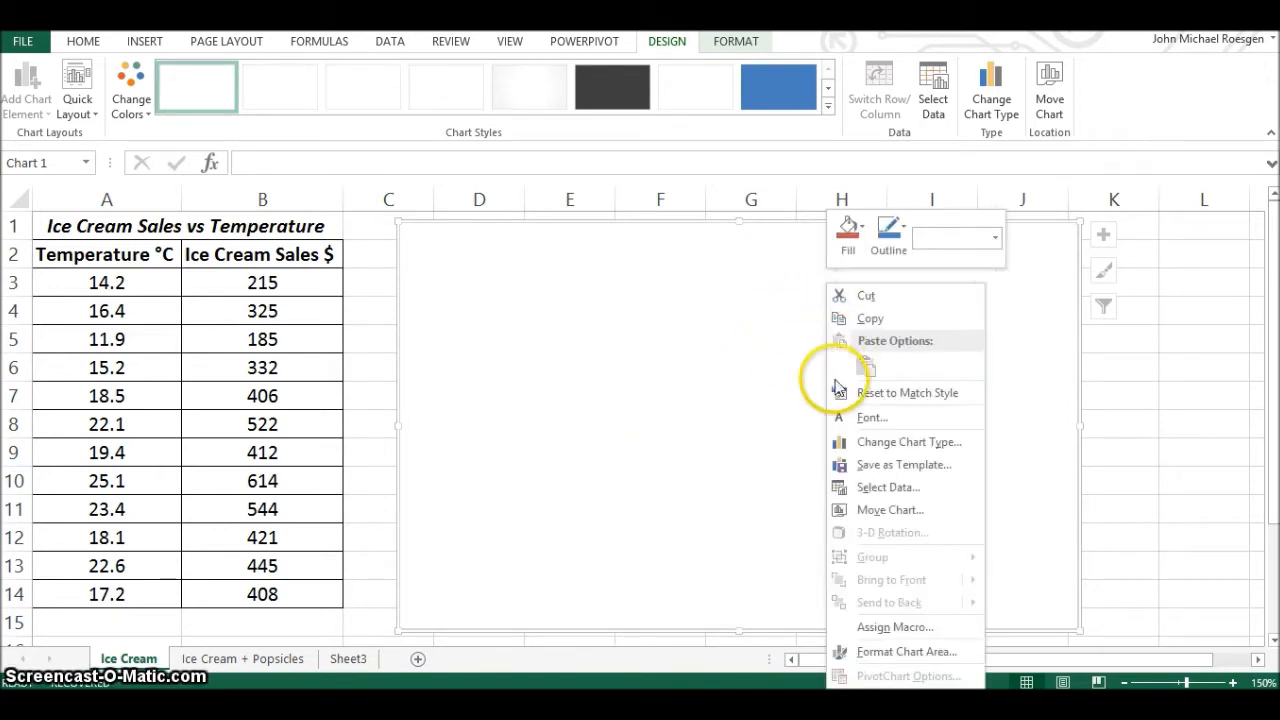
{"action": "left_click", "coordinate": [864, 490]}
{"action": "left_click_drag", "start_coordinate": [940, 178], "coordinate": [808, 156]}
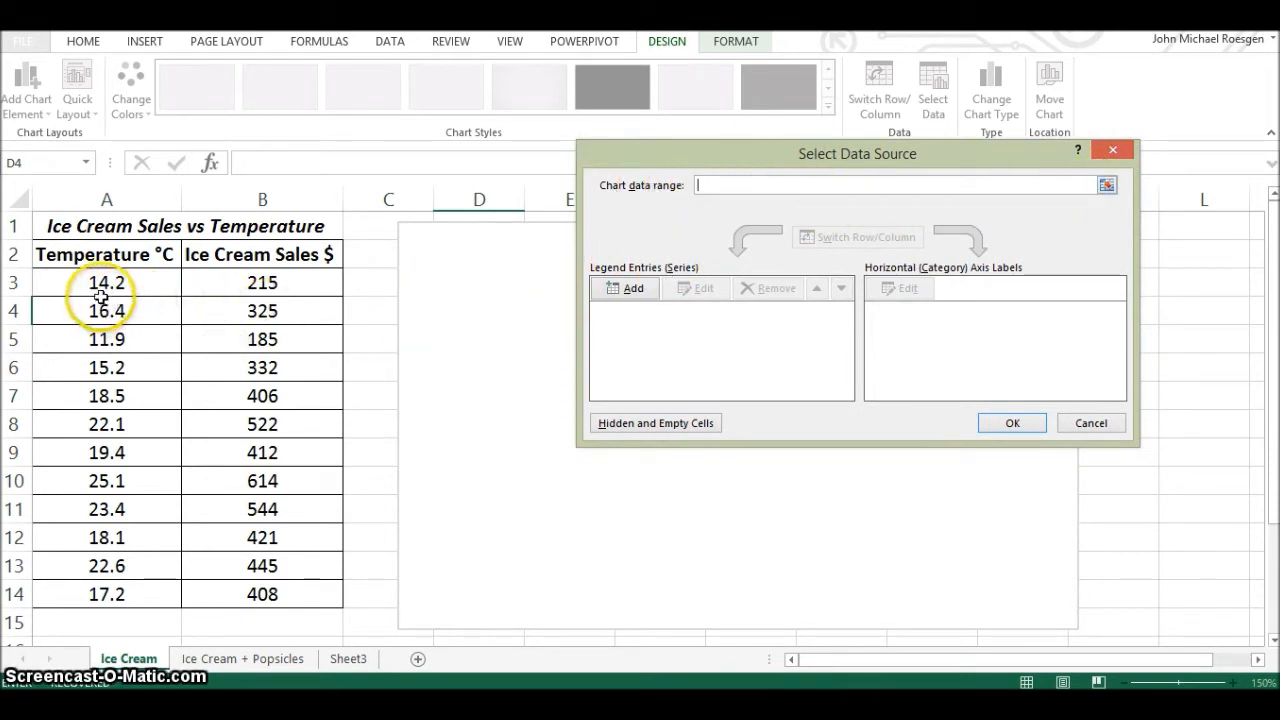
{"action": "left_click_drag", "start_coordinate": [91, 254], "coordinate": [236, 595]}
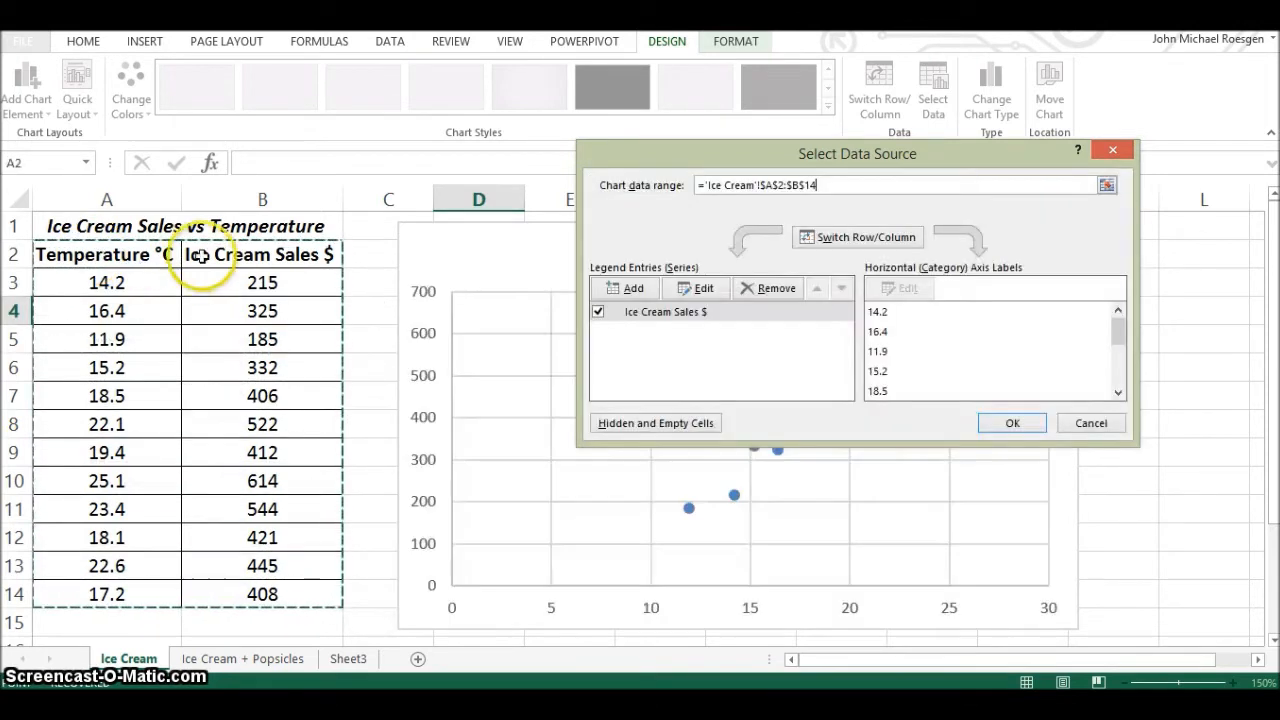
{"action": "left_click", "coordinate": [1019, 421]}
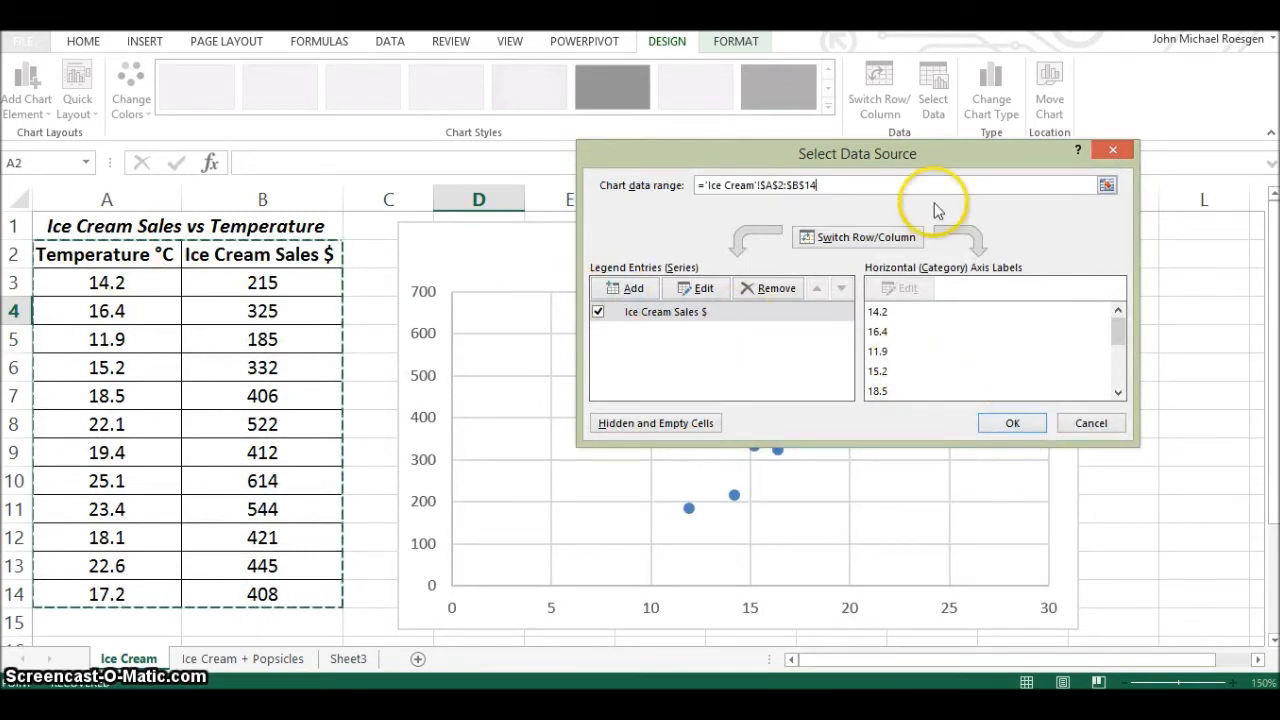
{"action": "left_click_drag", "start_coordinate": [929, 151], "coordinate": [455, 101]}
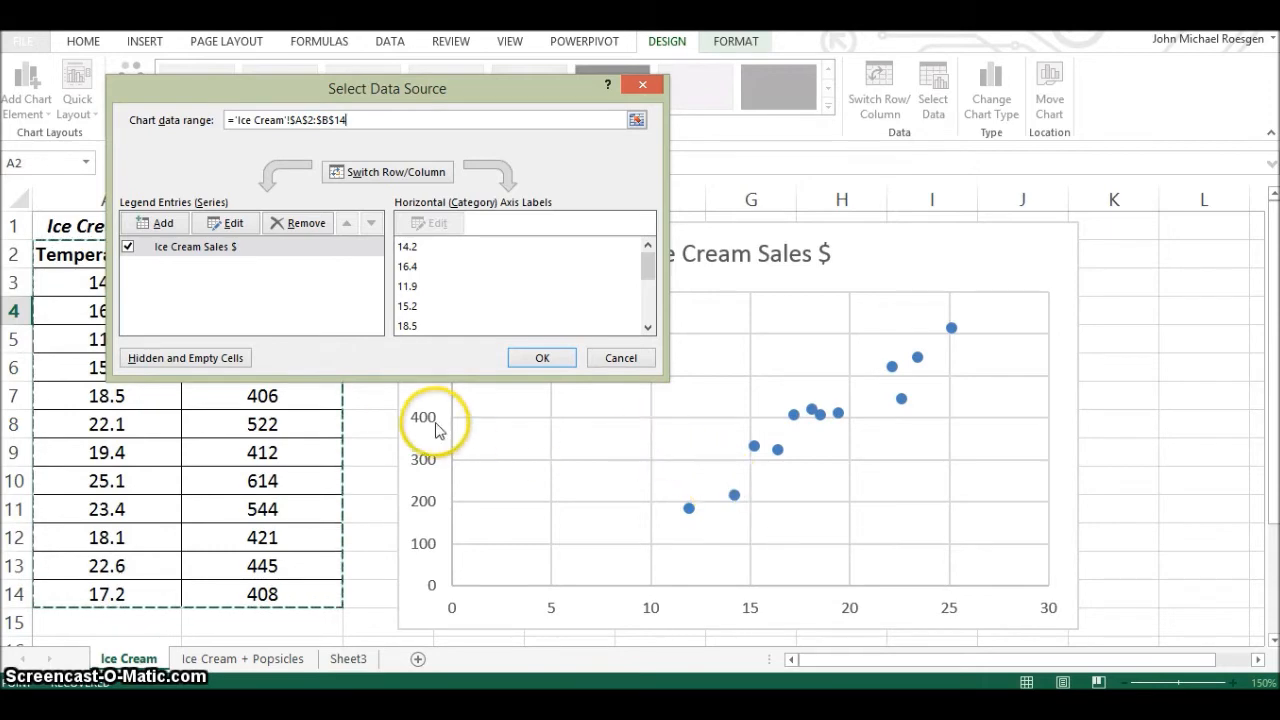
{"action": "left_click_drag", "start_coordinate": [414, 91], "coordinate": [579, 98]}
{"action": "left_click", "coordinate": [684, 365]}
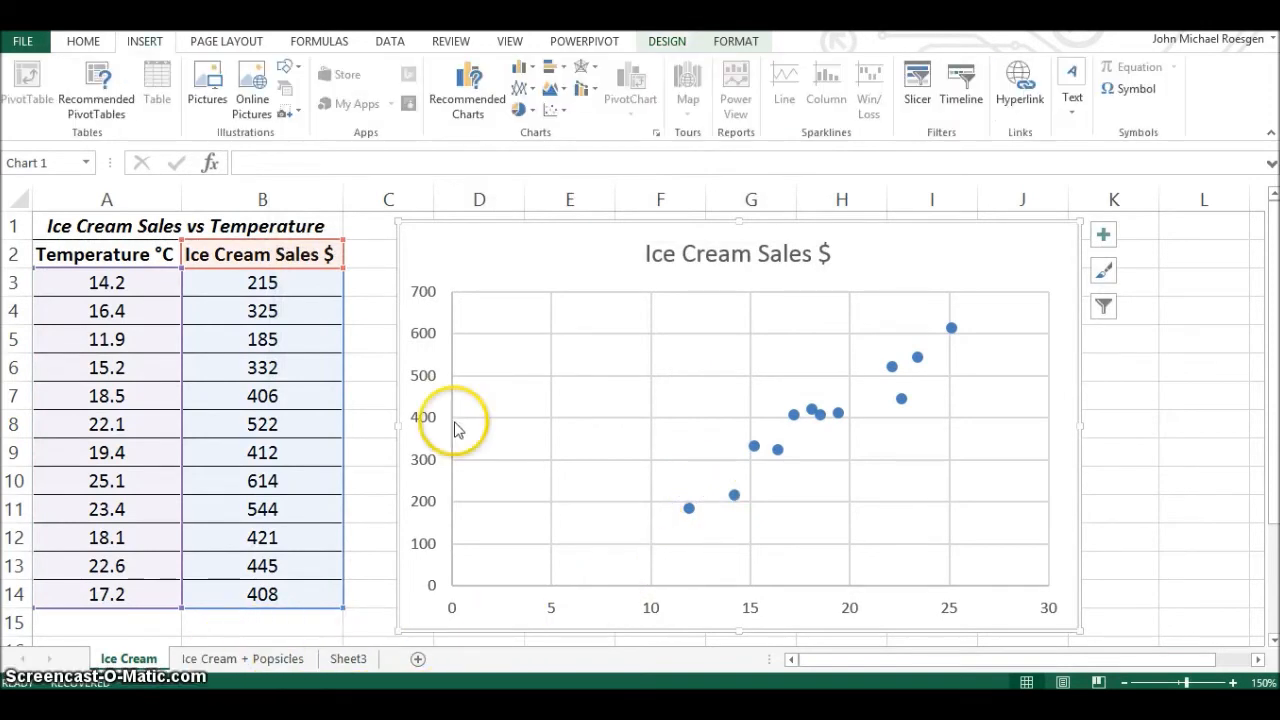
Step: On the Ice Cream + Popsicles sheet, add a second series to the scatter chart, named from cell C2
{"action": "left_click", "coordinate": [288, 664]}
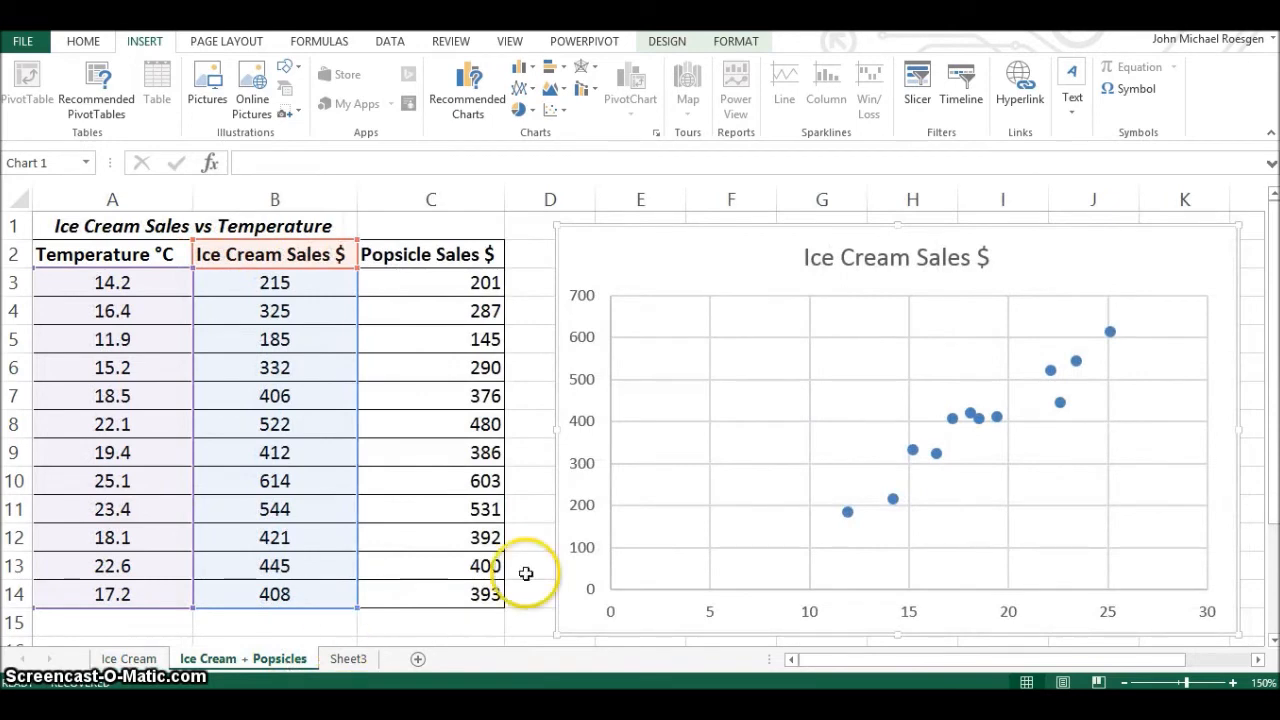
{"action": "right_click", "coordinate": [709, 251]}
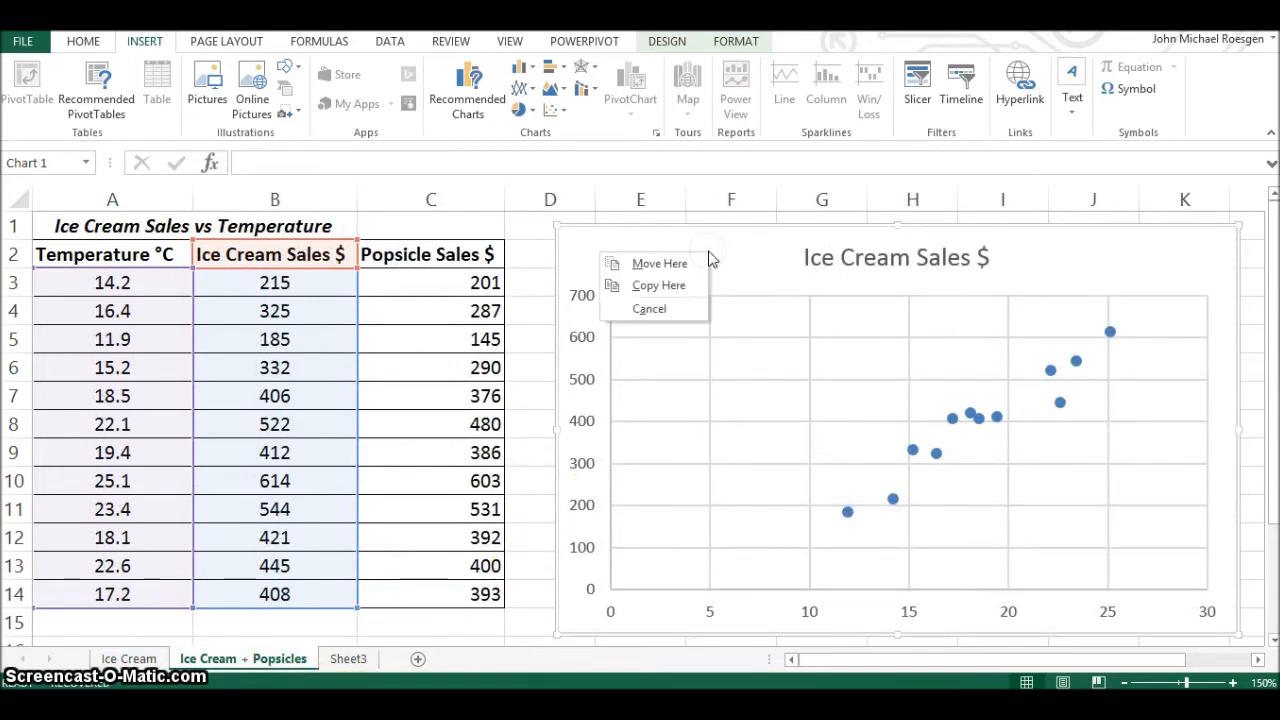
{"action": "right_click", "coordinate": [752, 279]}
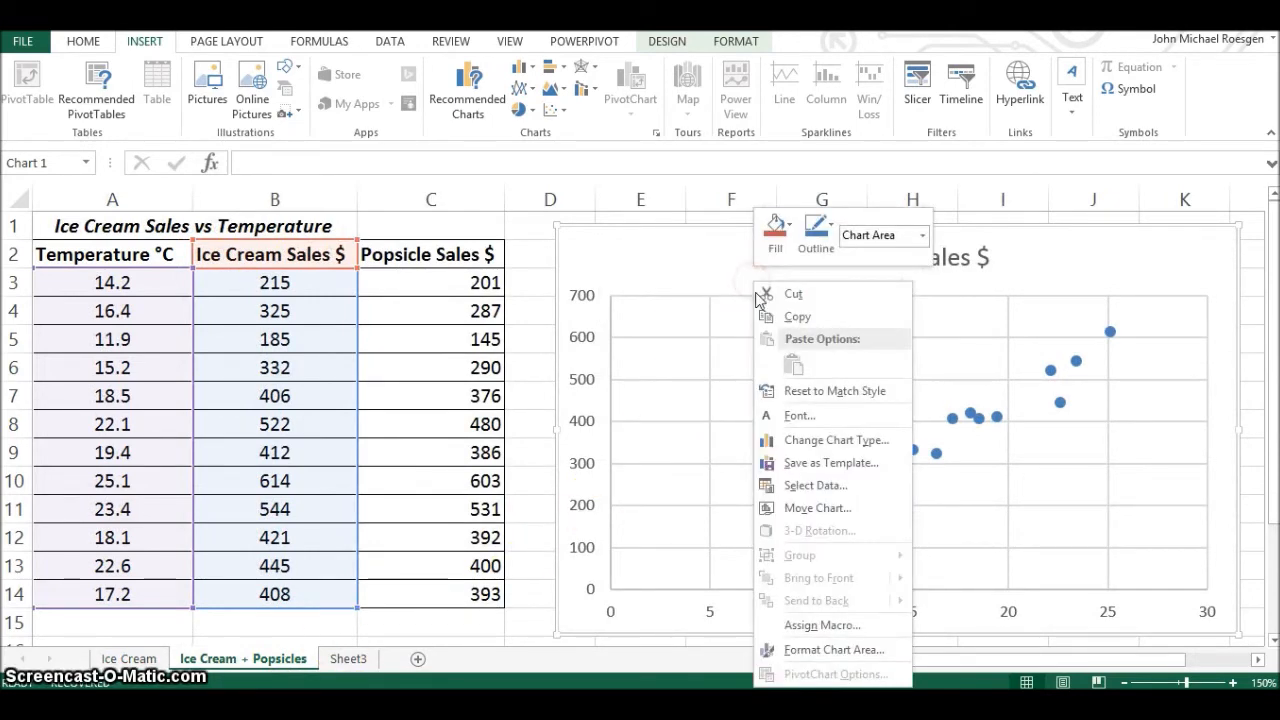
{"action": "left_click", "coordinate": [797, 485]}
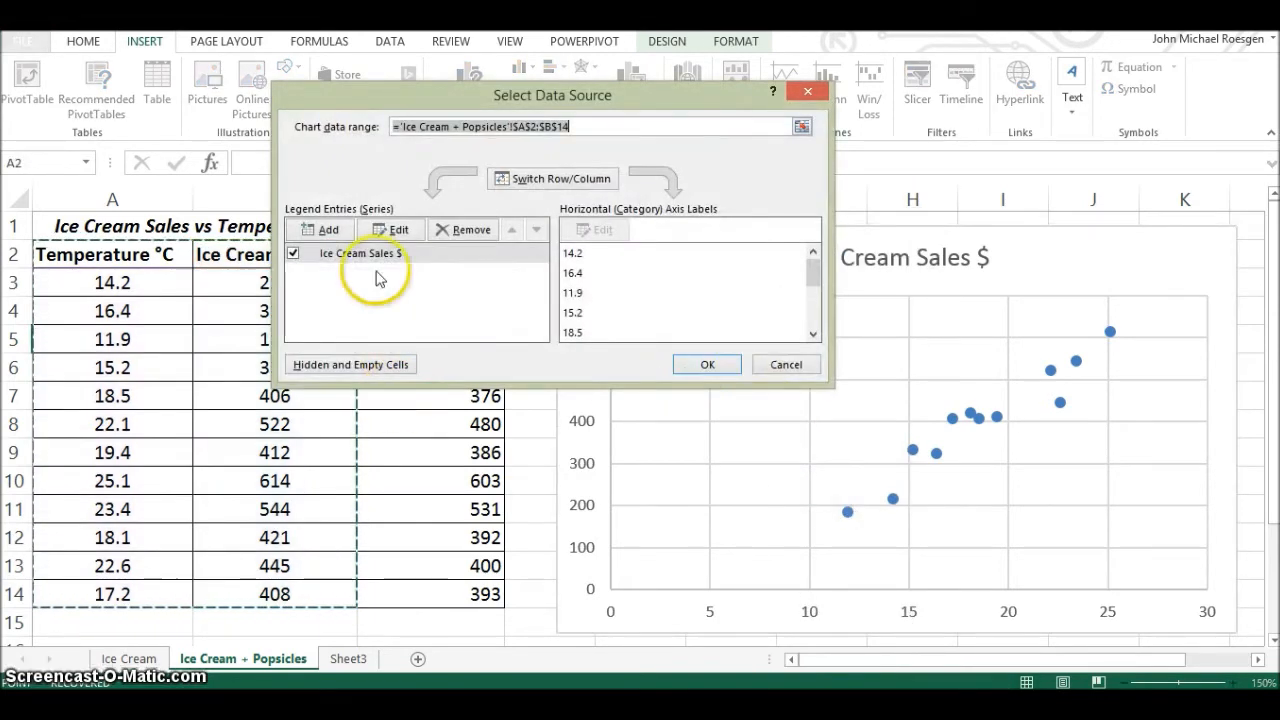
{"action": "left_click", "coordinate": [329, 231]}
{"action": "left_click", "coordinate": [595, 162]}
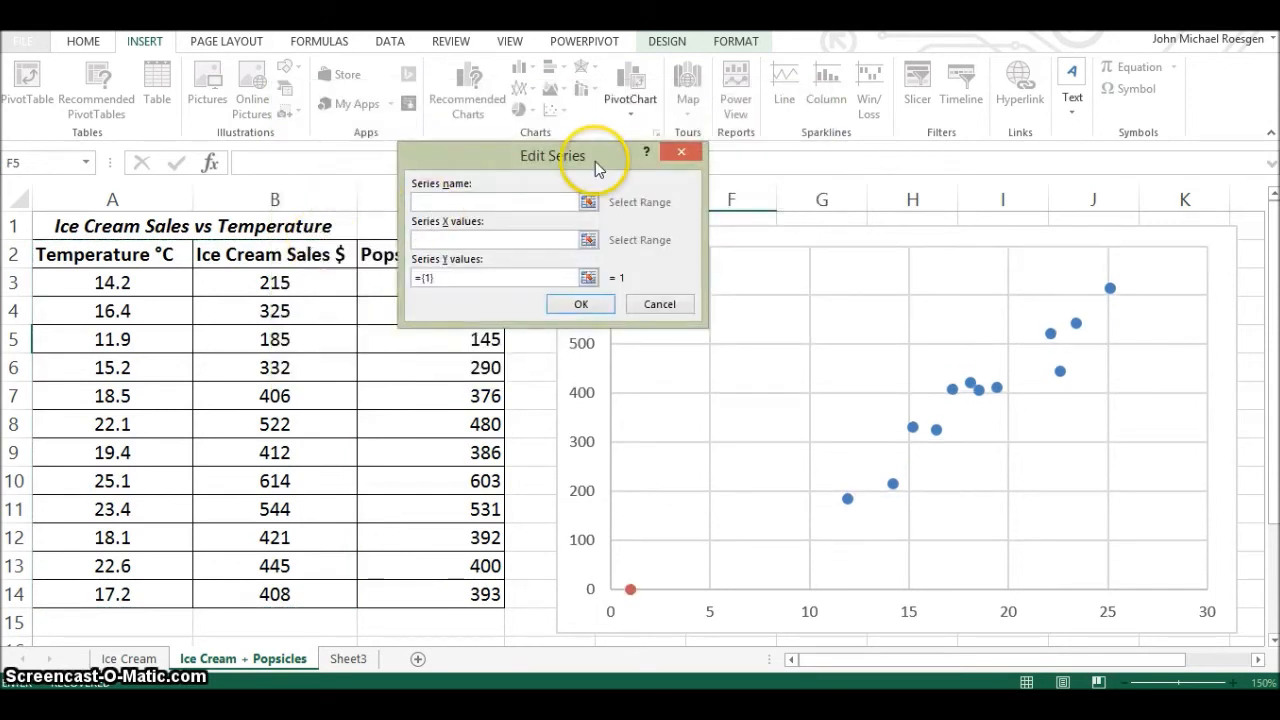
{"action": "left_click_drag", "start_coordinate": [595, 158], "coordinate": [906, 137]}
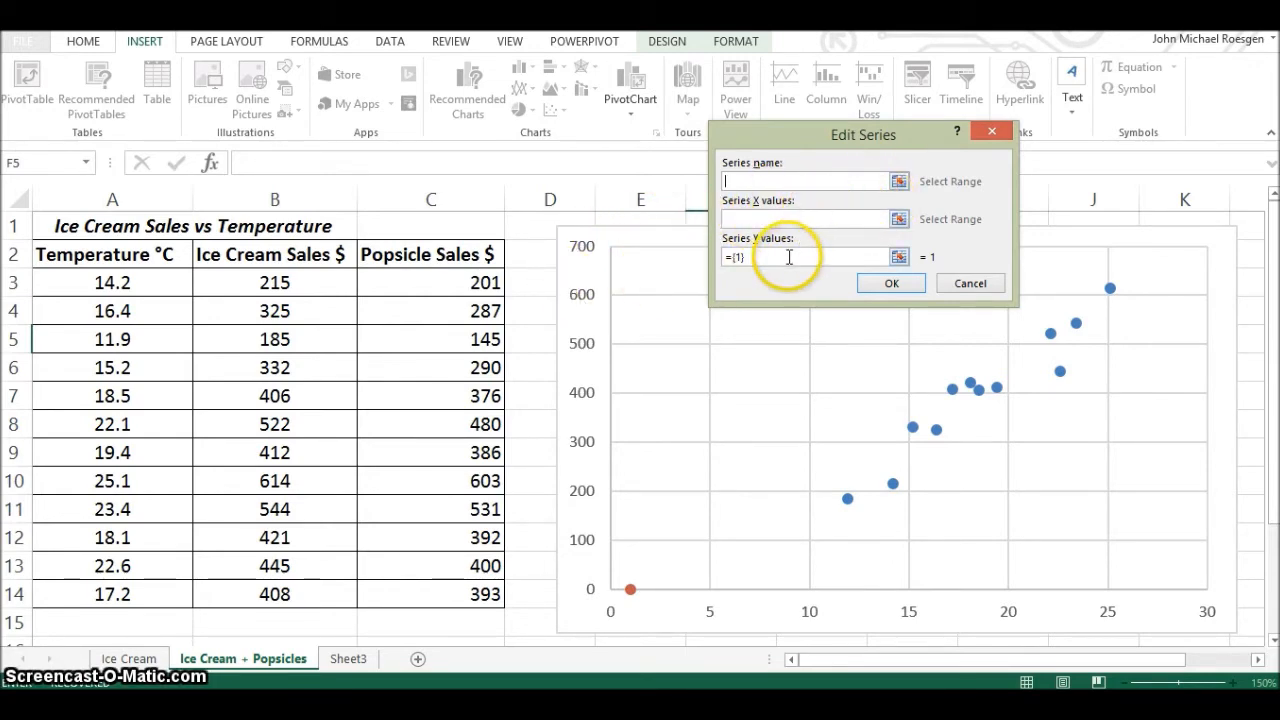
{"action": "left_click", "coordinate": [465, 258]}
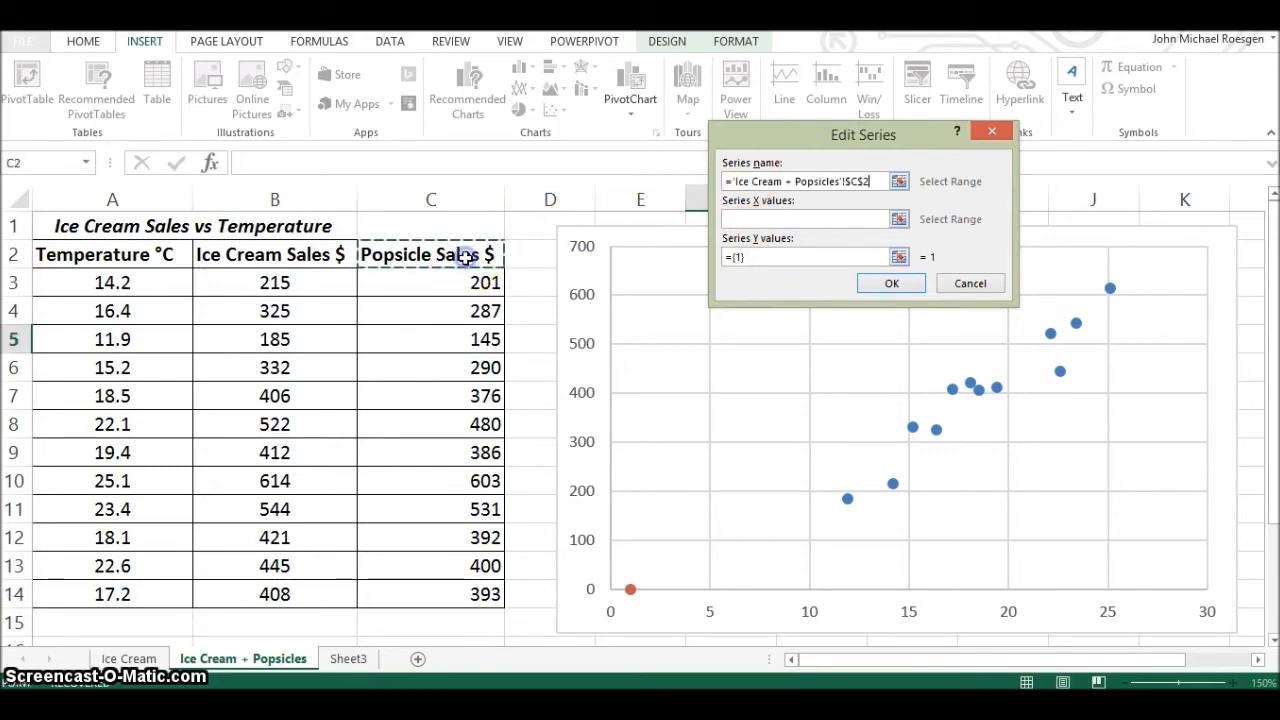
{"action": "left_click", "coordinate": [893, 228]}
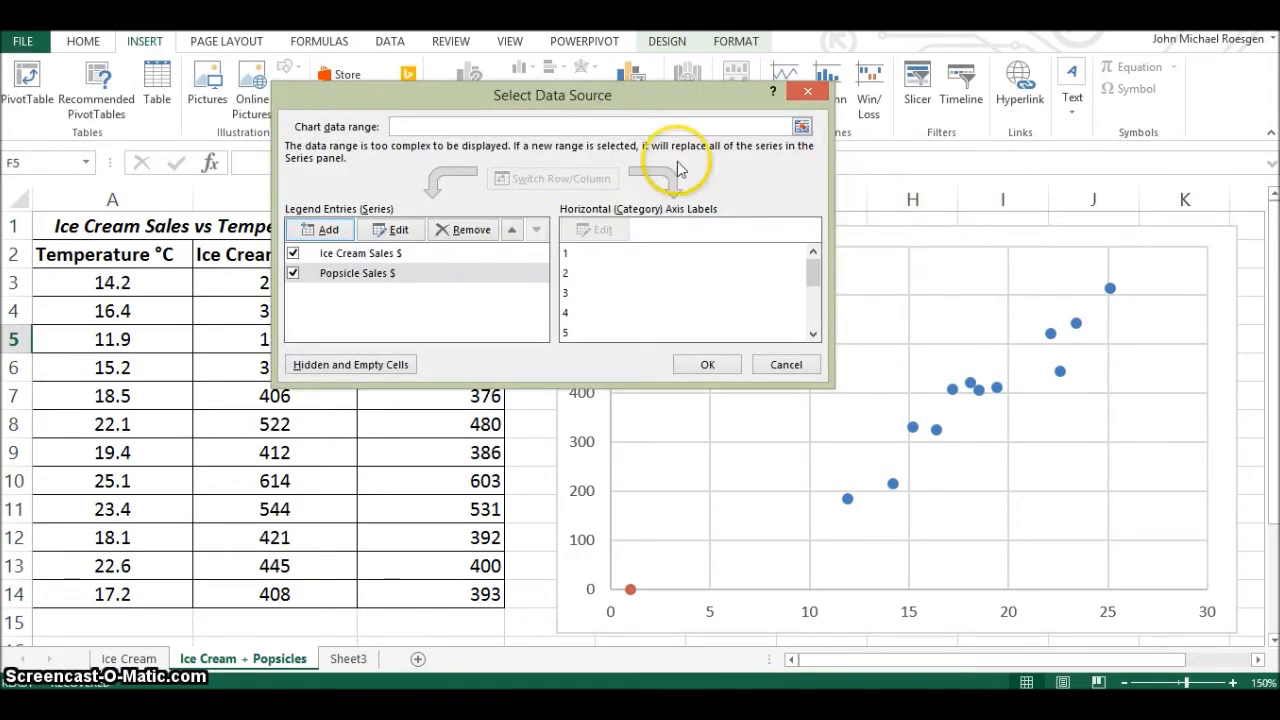
Step: Edit the Popsicle Sales $ series to use the temperatures in A3:A14 as its X values
{"action": "left_click_drag", "start_coordinate": [650, 95], "coordinate": [962, 85]}
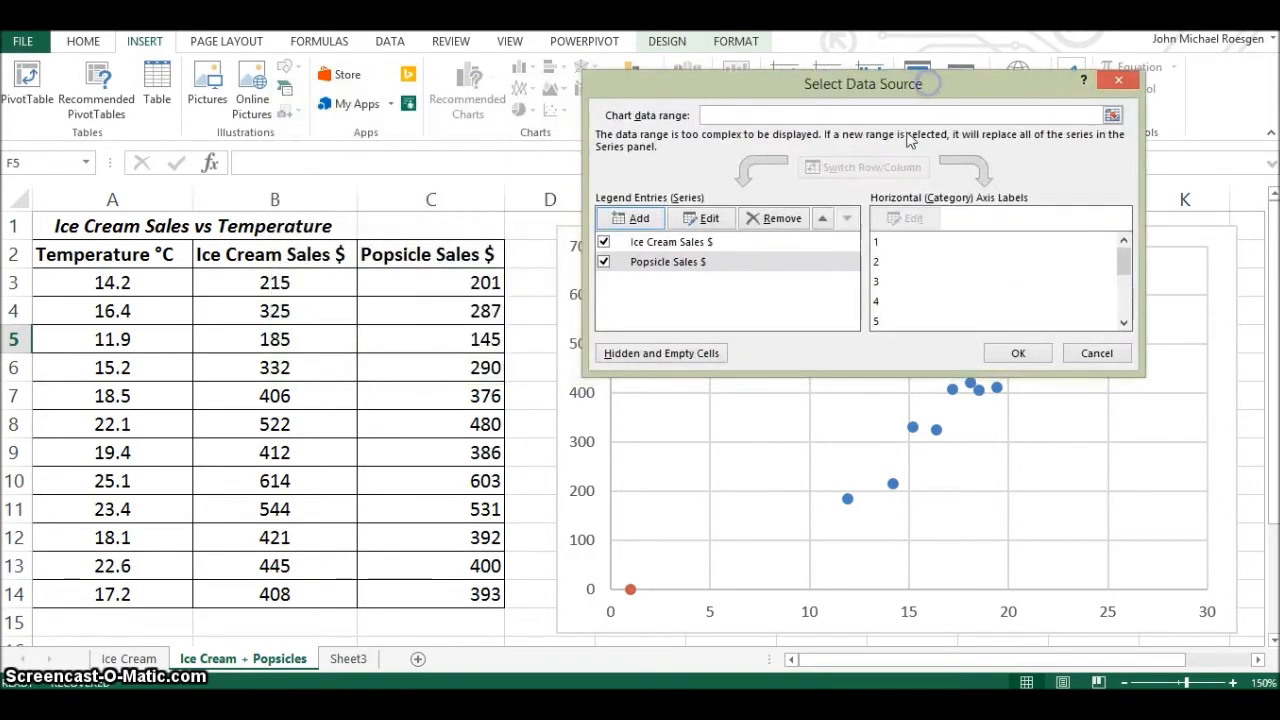
{"action": "left_click", "coordinate": [697, 220]}
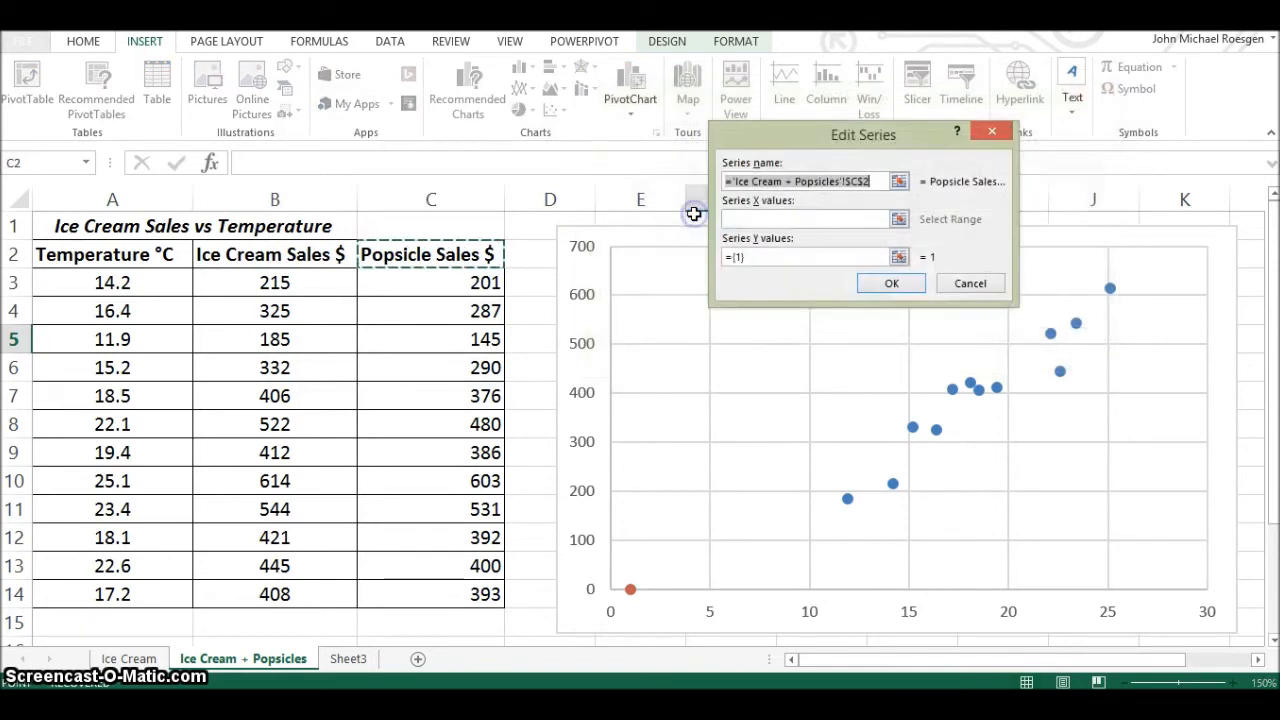
{"action": "left_click", "coordinate": [899, 221]}
{"action": "left_click_drag", "start_coordinate": [129, 280], "coordinate": [100, 598]}
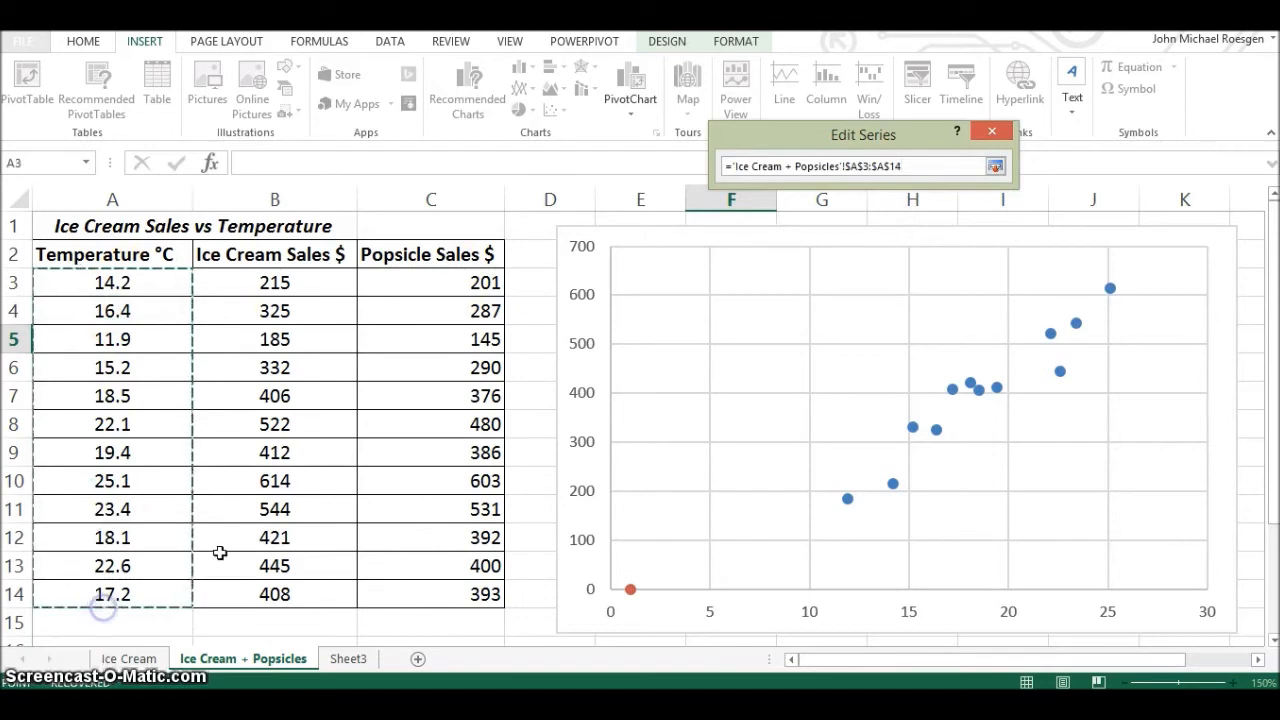
{"action": "left_click", "coordinate": [995, 168]}
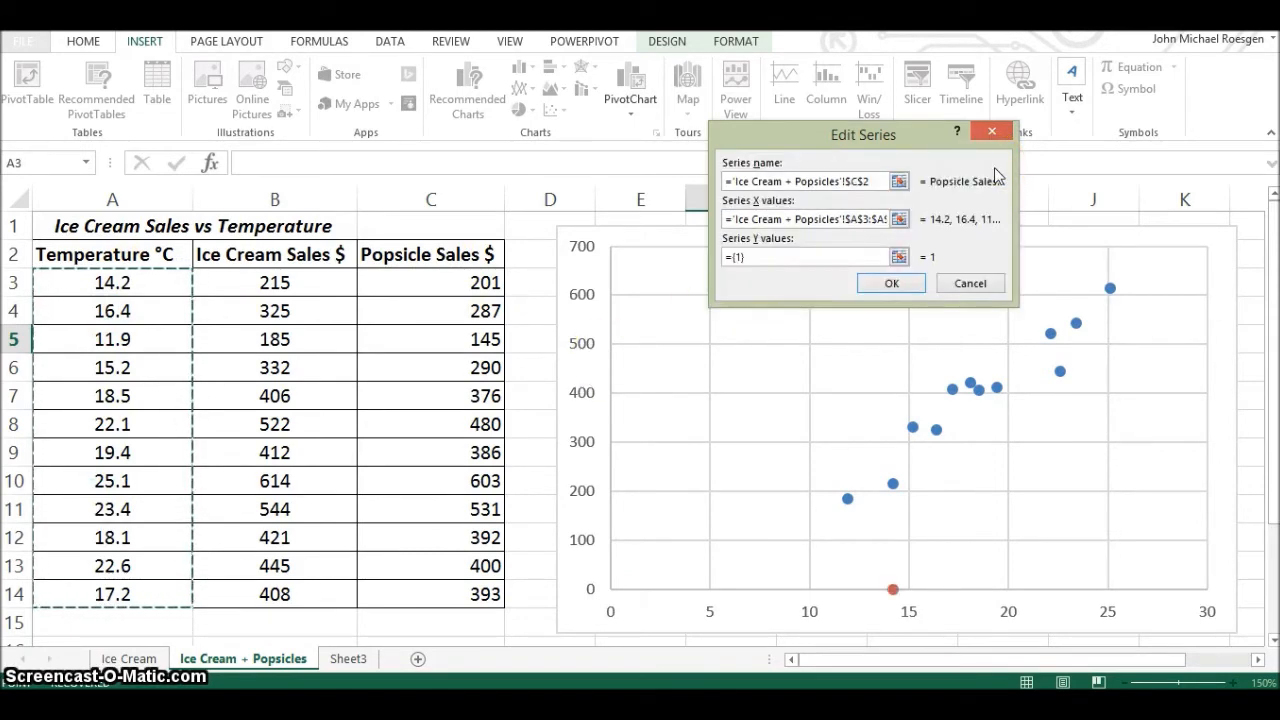
Step: Set the Popsicle Sales $ series' Y values to C3:C14 and apply the chart's data source changes
{"action": "left_click", "coordinate": [677, 268]}
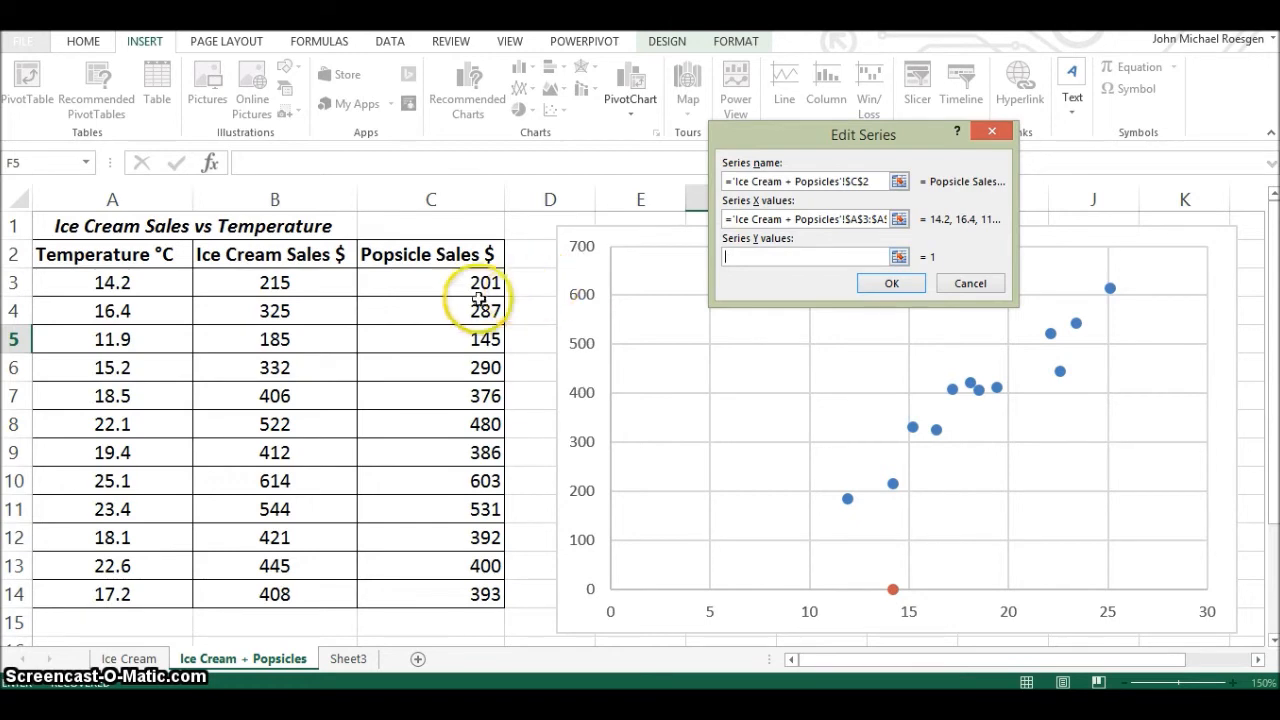
{"action": "left_click_drag", "start_coordinate": [471, 283], "coordinate": [443, 594]}
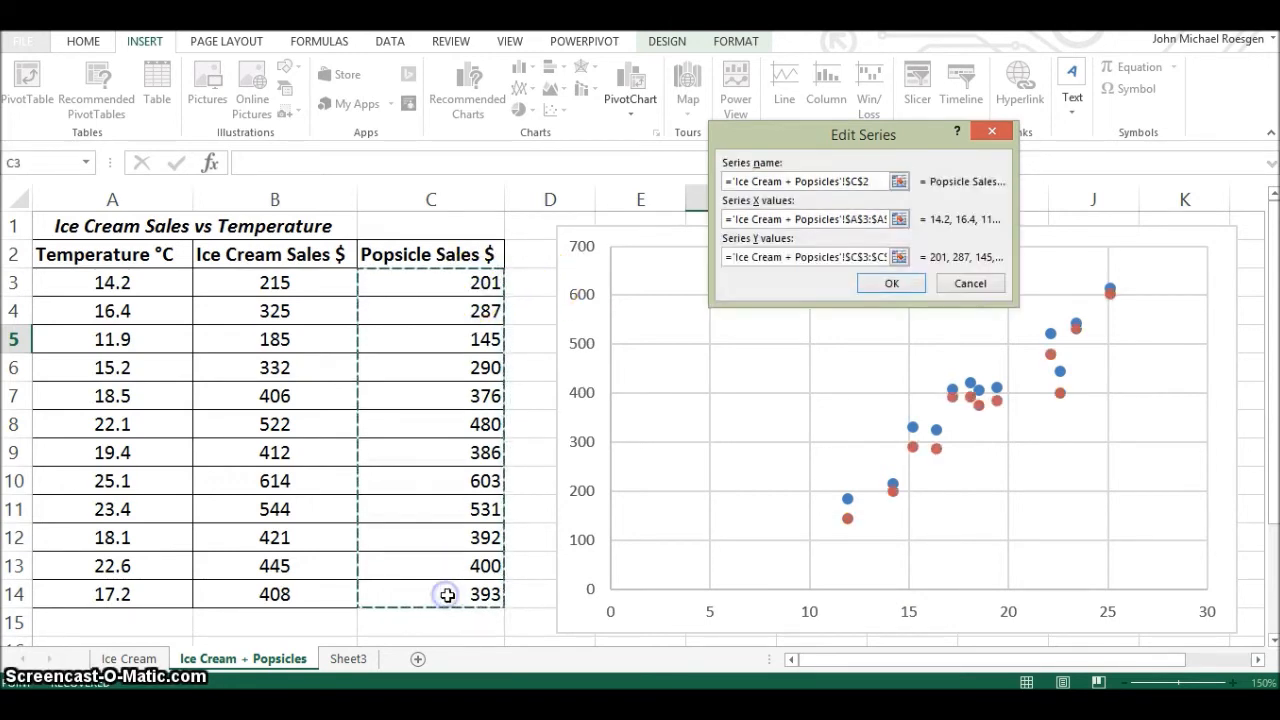
{"action": "left_click", "coordinate": [891, 284]}
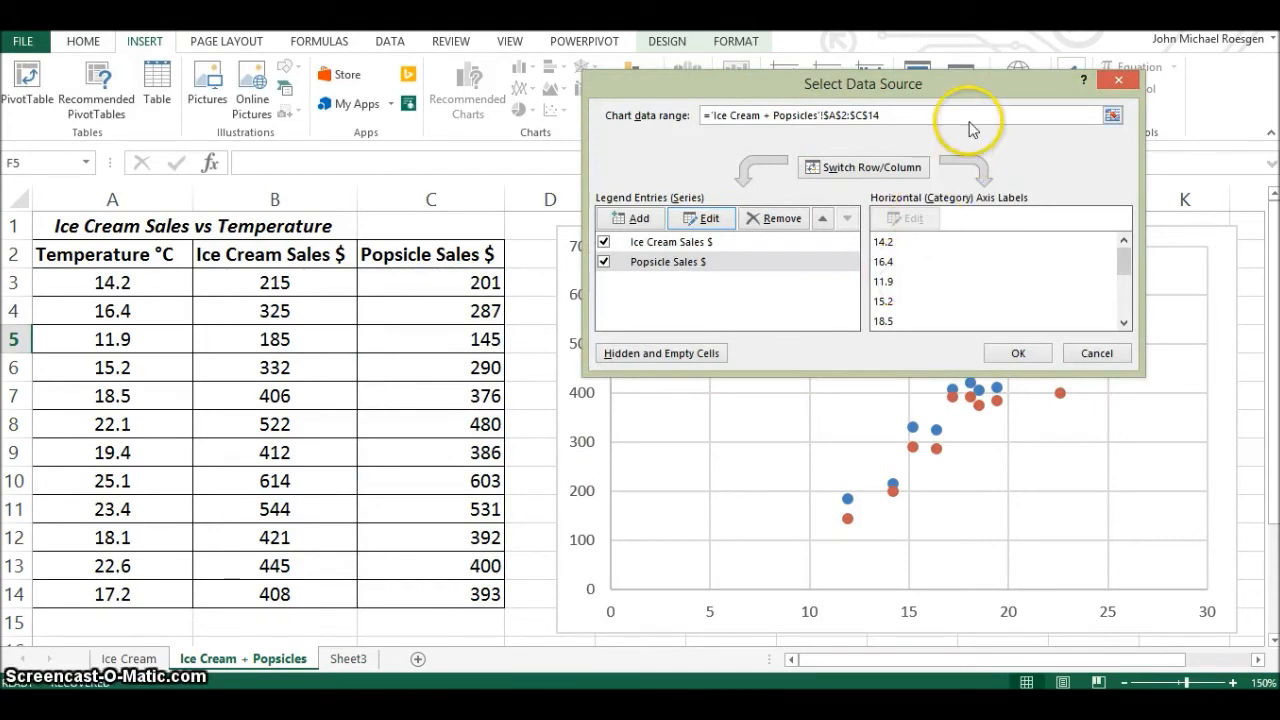
{"action": "left_click_drag", "start_coordinate": [970, 87], "coordinate": [405, 90]}
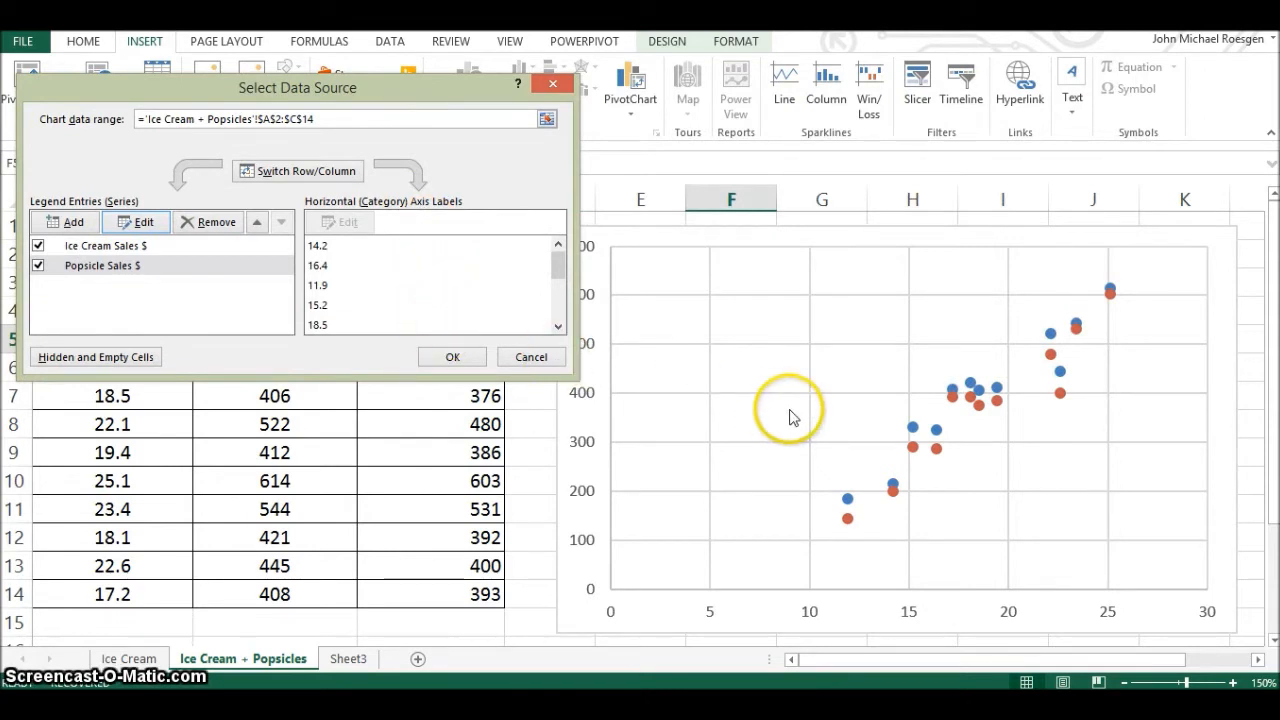
{"action": "left_click", "coordinate": [454, 358]}
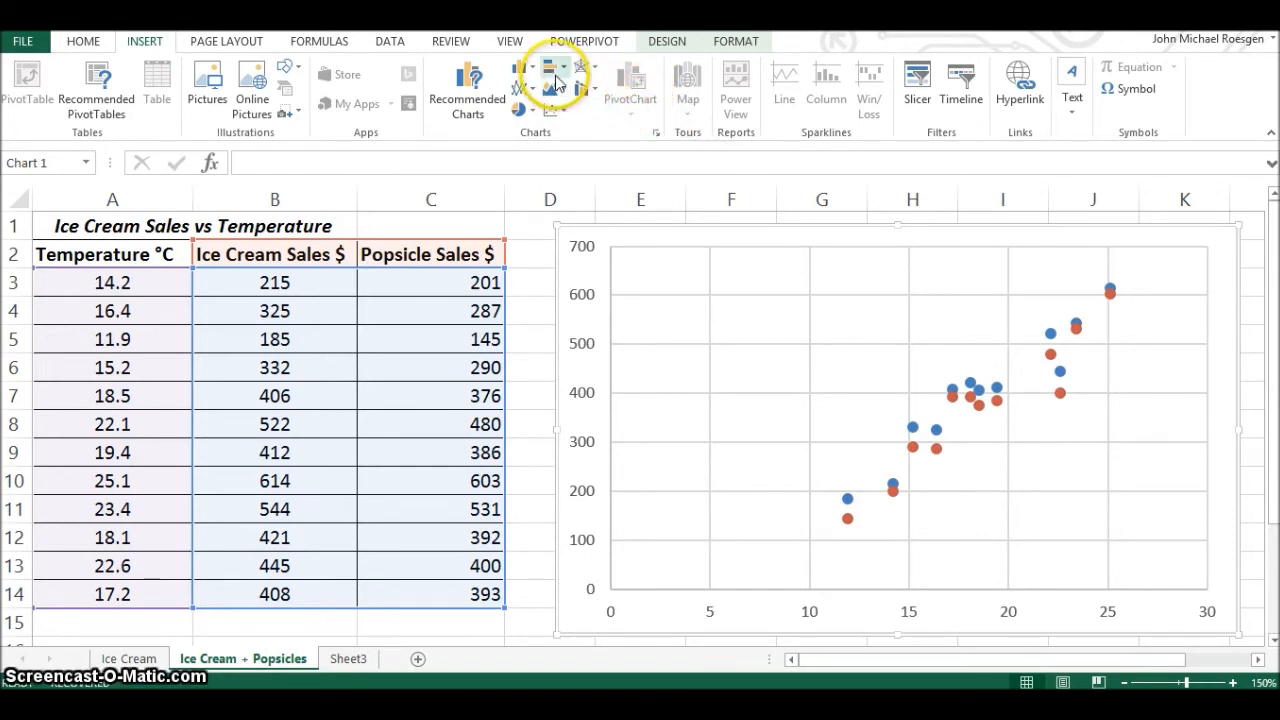
Step: Add a linear trendline to the chart based on the Ice Cream Sales $ series
{"action": "right_click", "coordinate": [736, 238]}
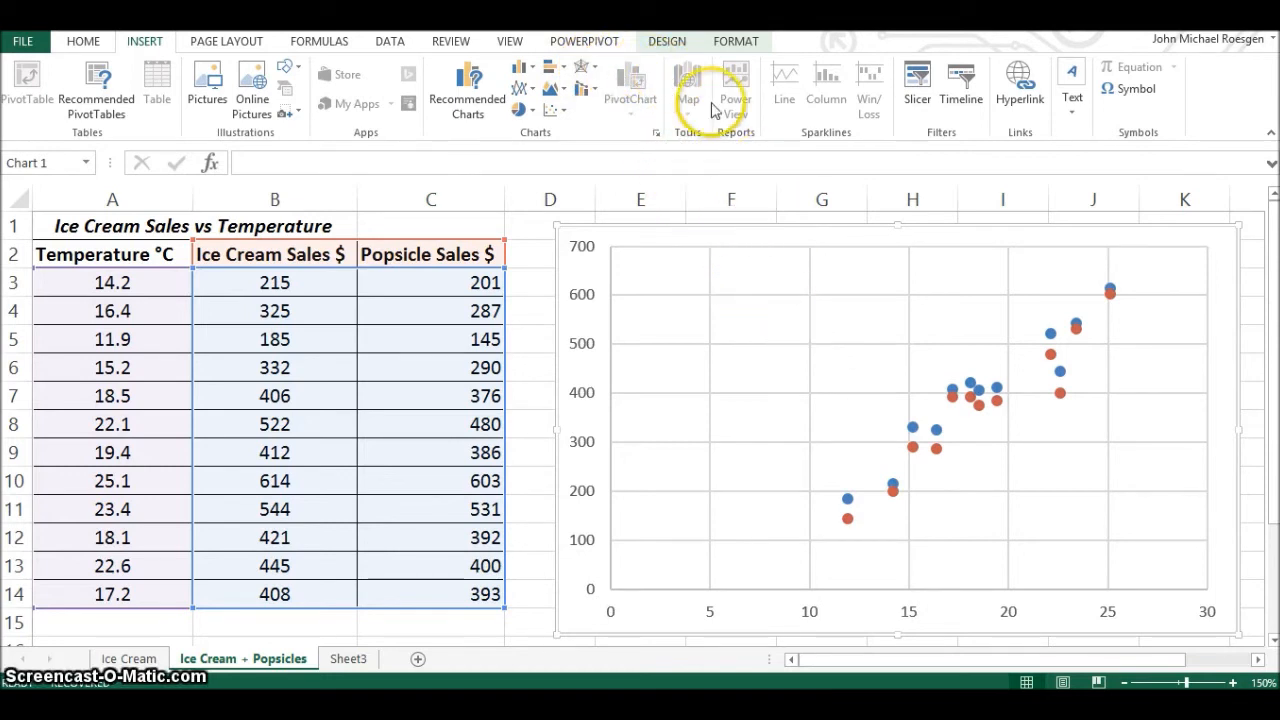
{"action": "left_click", "coordinate": [667, 43]}
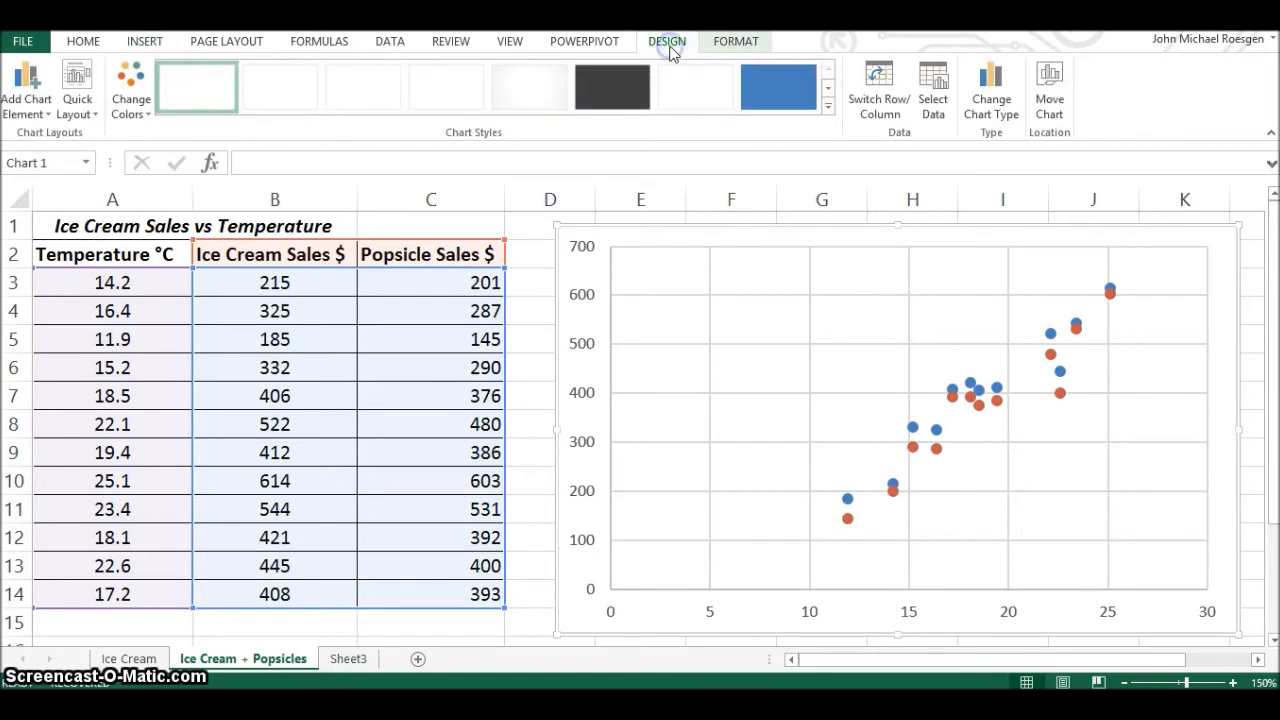
{"action": "left_click", "coordinate": [30, 108]}
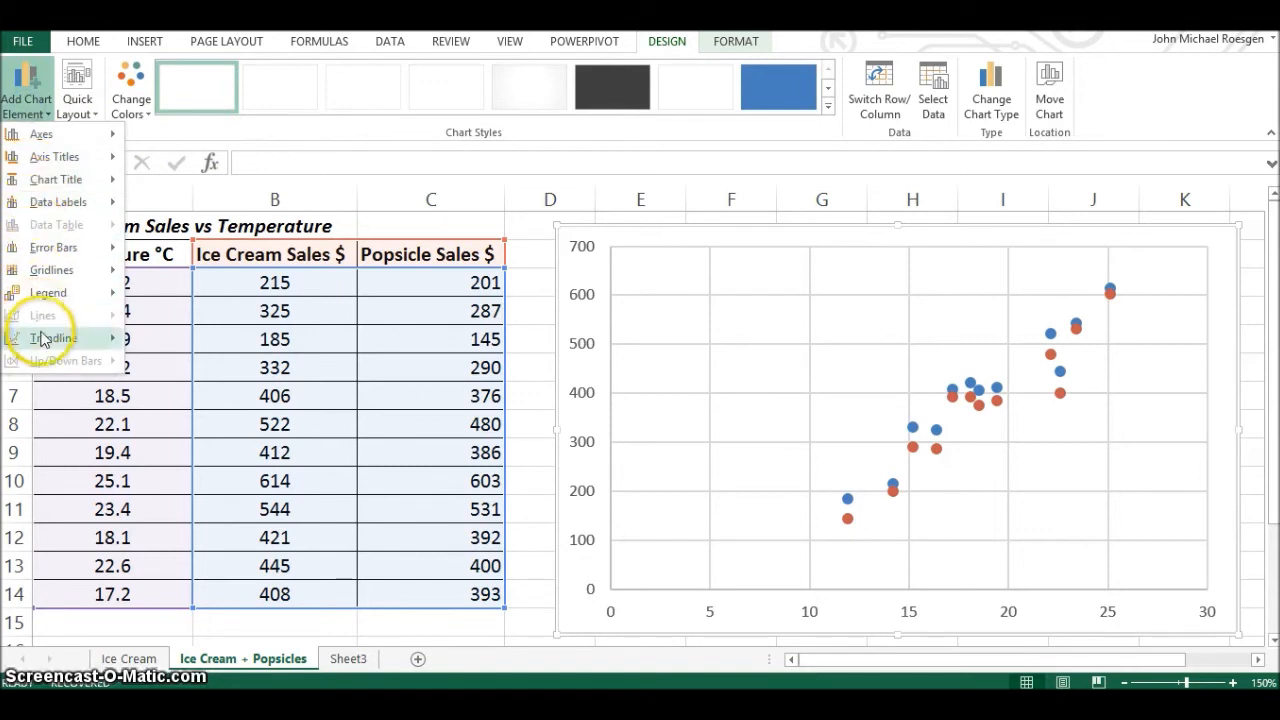
{"action": "mouse_move", "coordinate": [44, 343]}
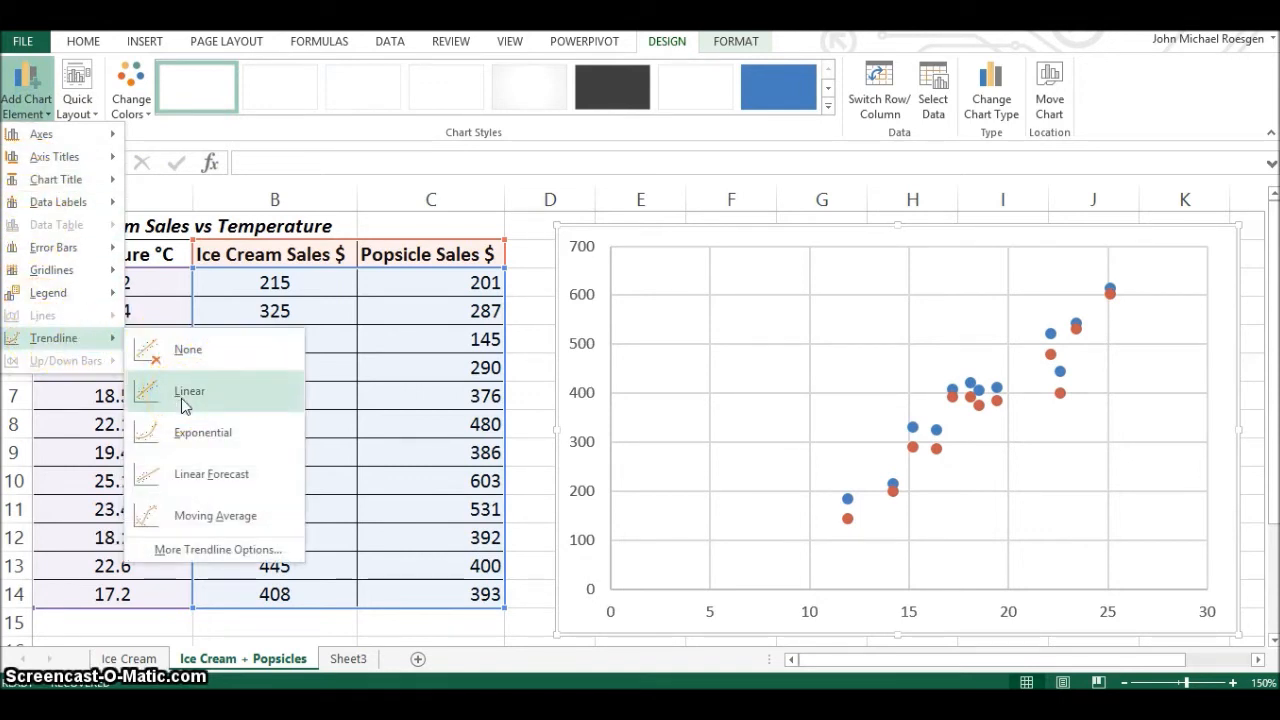
{"action": "left_click", "coordinate": [181, 398]}
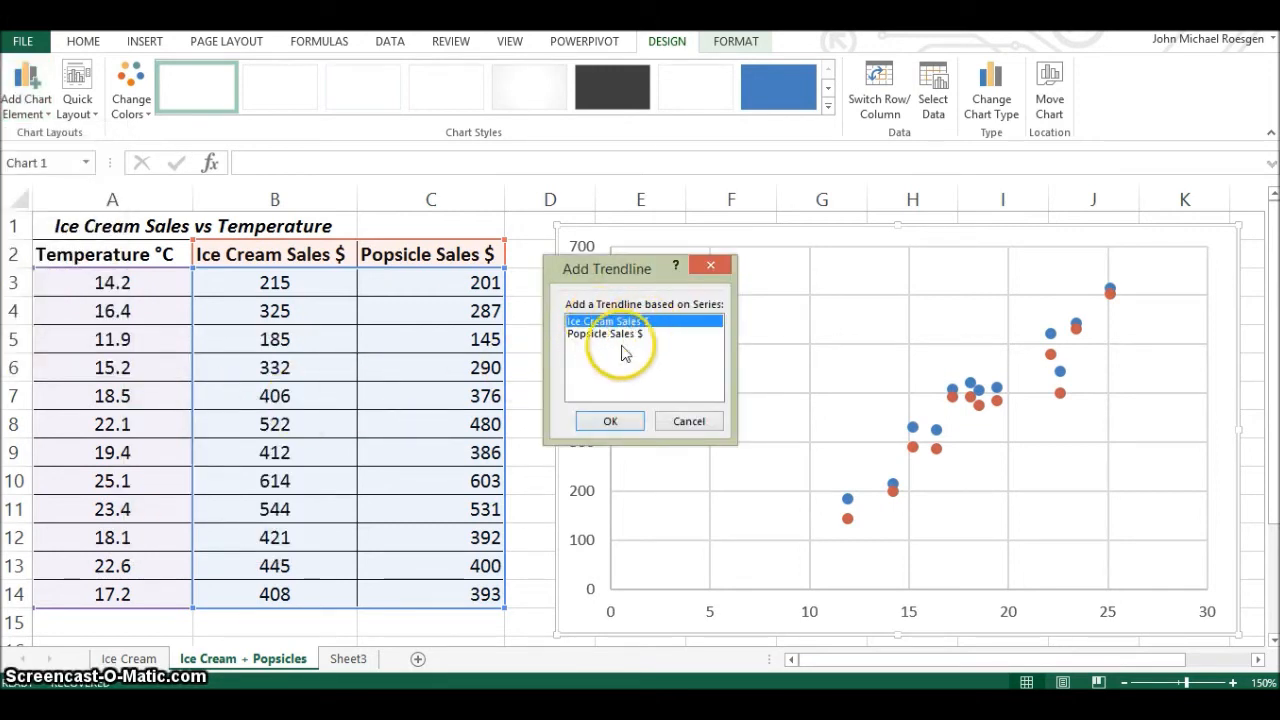
{"action": "left_click", "coordinate": [605, 422]}
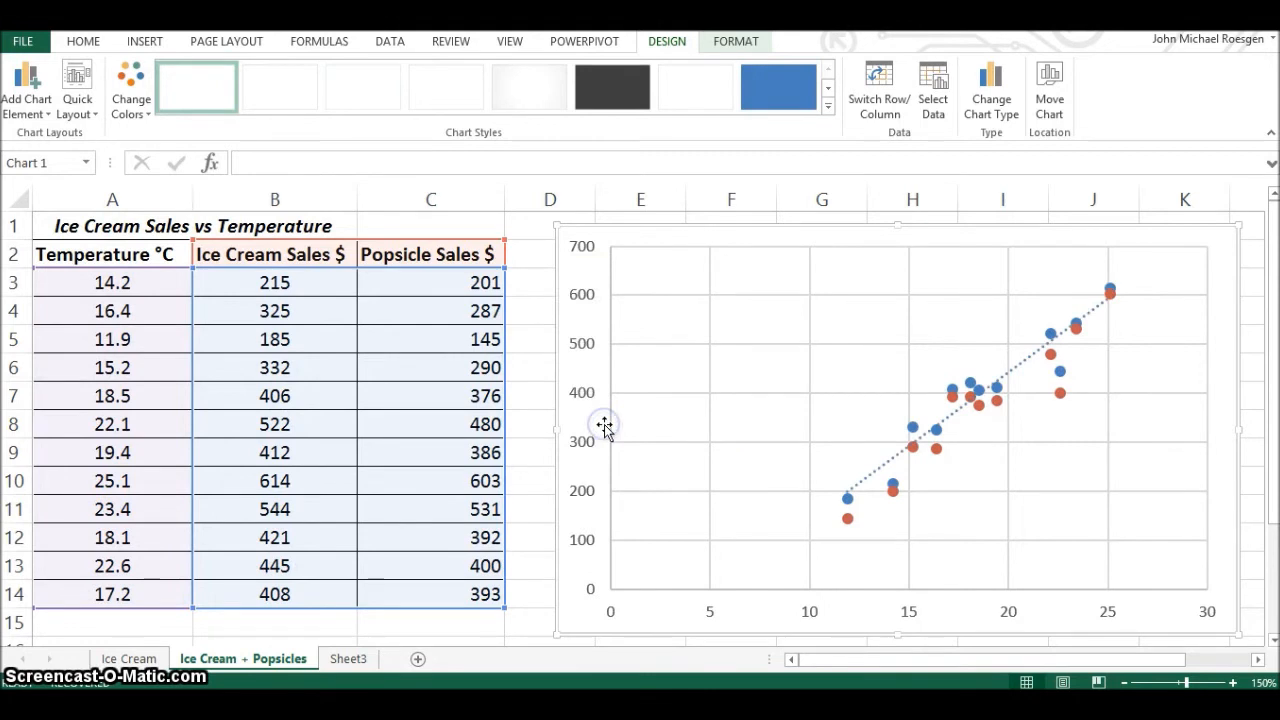
Step: Add a linear trendline to the chart based on the Popsicle Sales $ series
{"action": "left_click", "coordinate": [28, 95]}
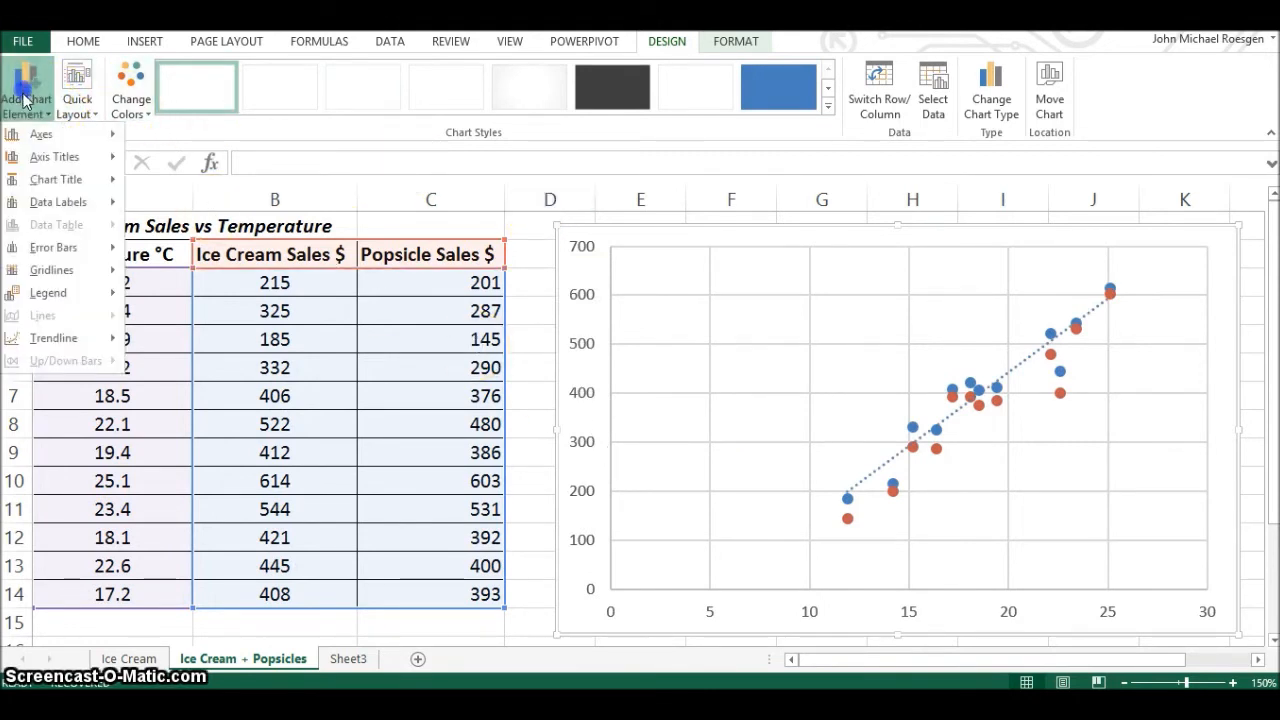
{"action": "mouse_move", "coordinate": [53, 338]}
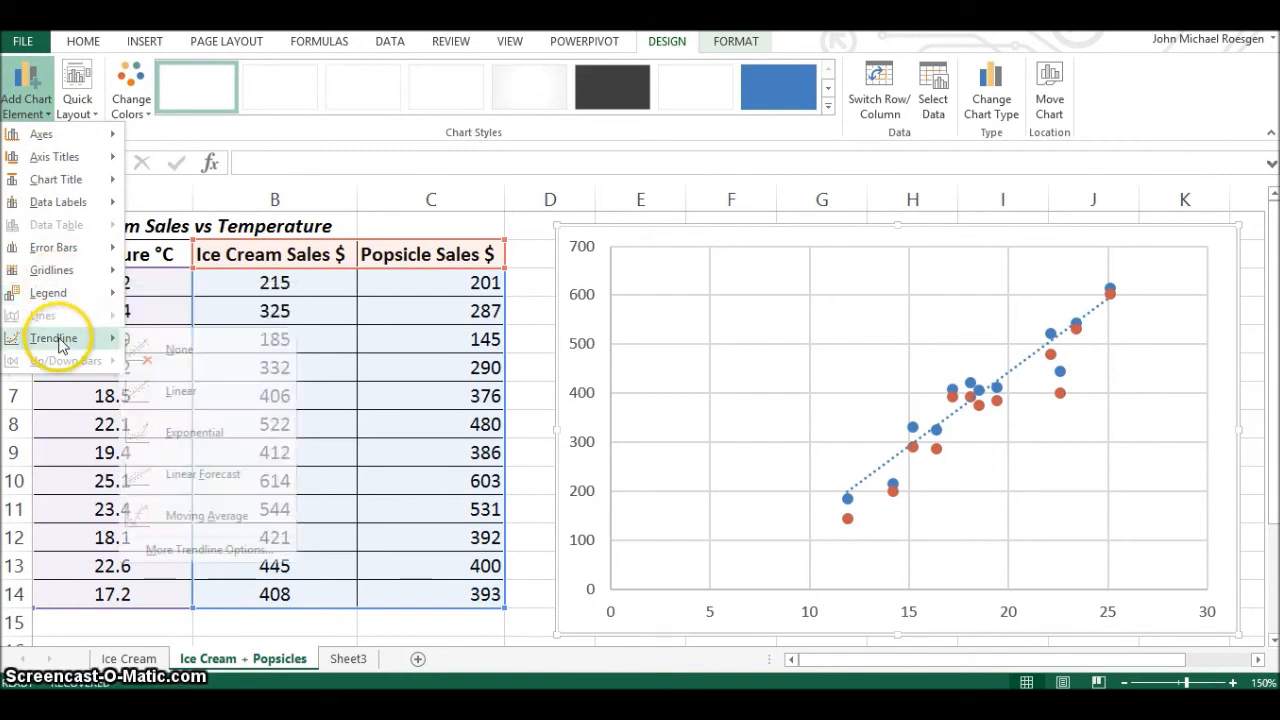
{"action": "left_click", "coordinate": [198, 396]}
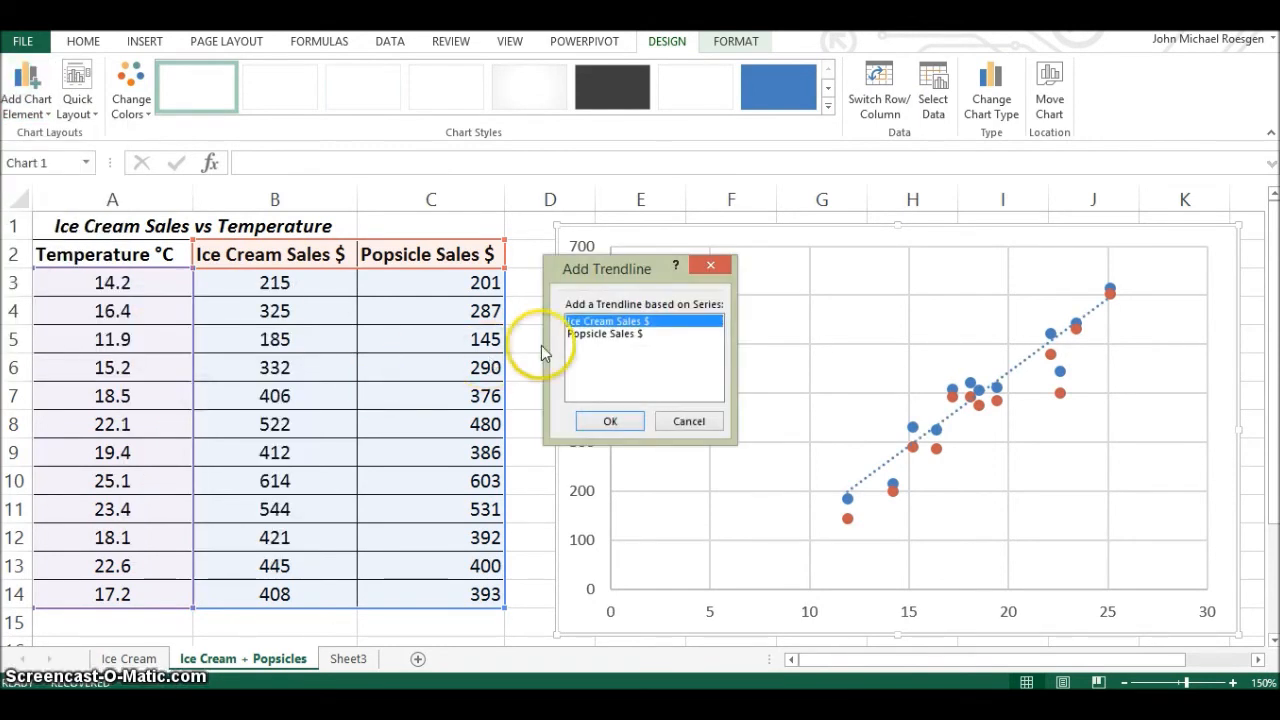
{"action": "left_click", "coordinate": [584, 336]}
{"action": "left_click", "coordinate": [603, 421]}
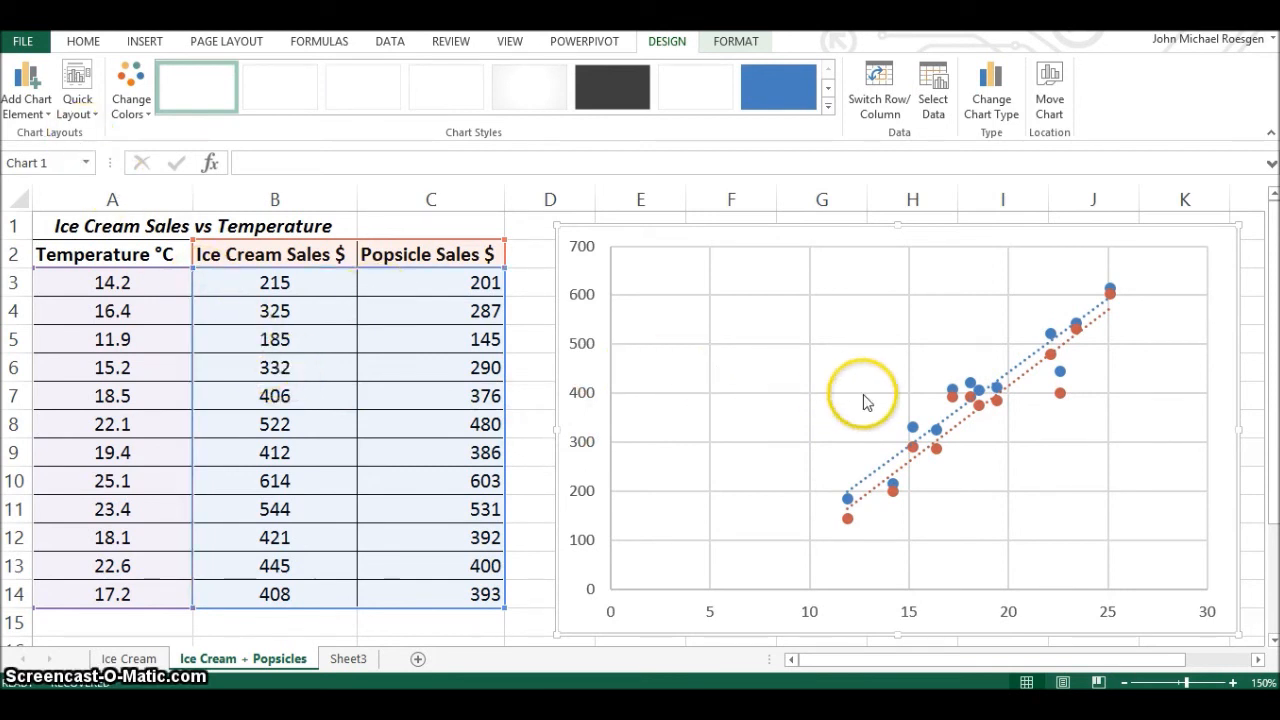
Step: Display the equation and R-squared value on the chart for the Ice Cream Sales $ linear trendline
{"action": "left_click", "coordinate": [981, 391]}
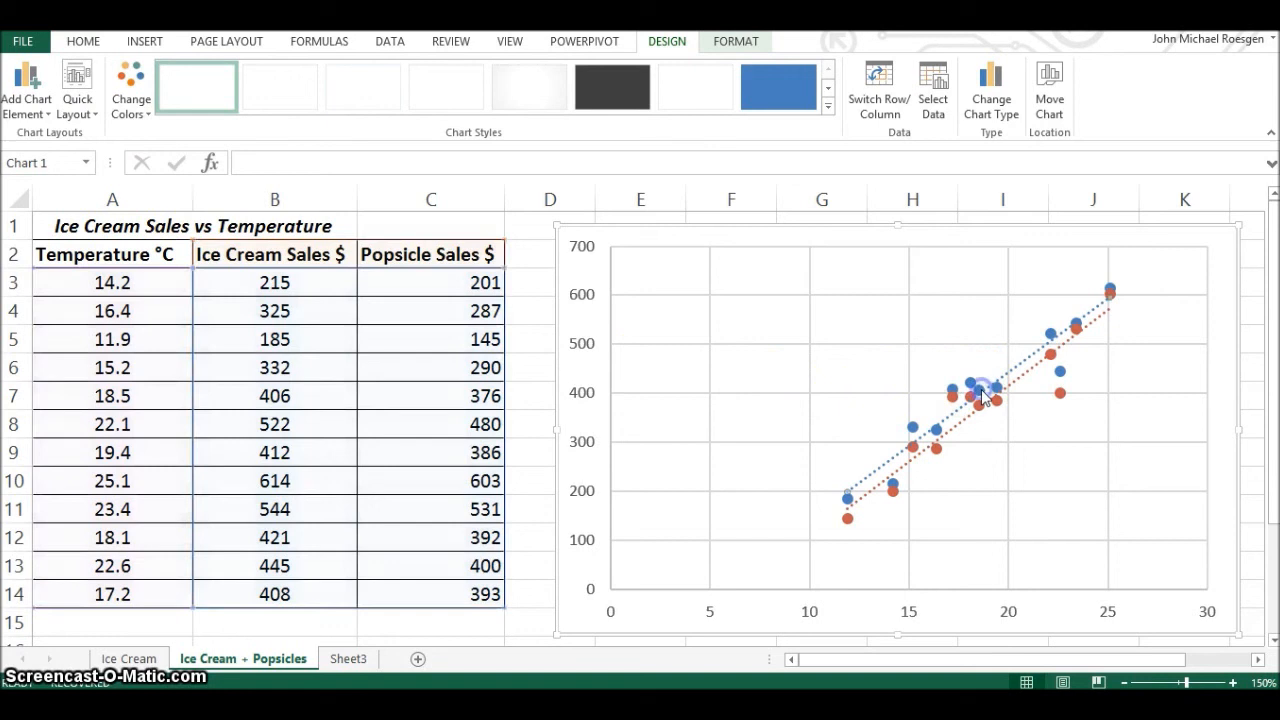
{"action": "left_click", "coordinate": [40, 118]}
{"action": "mouse_move", "coordinate": [105, 343]}
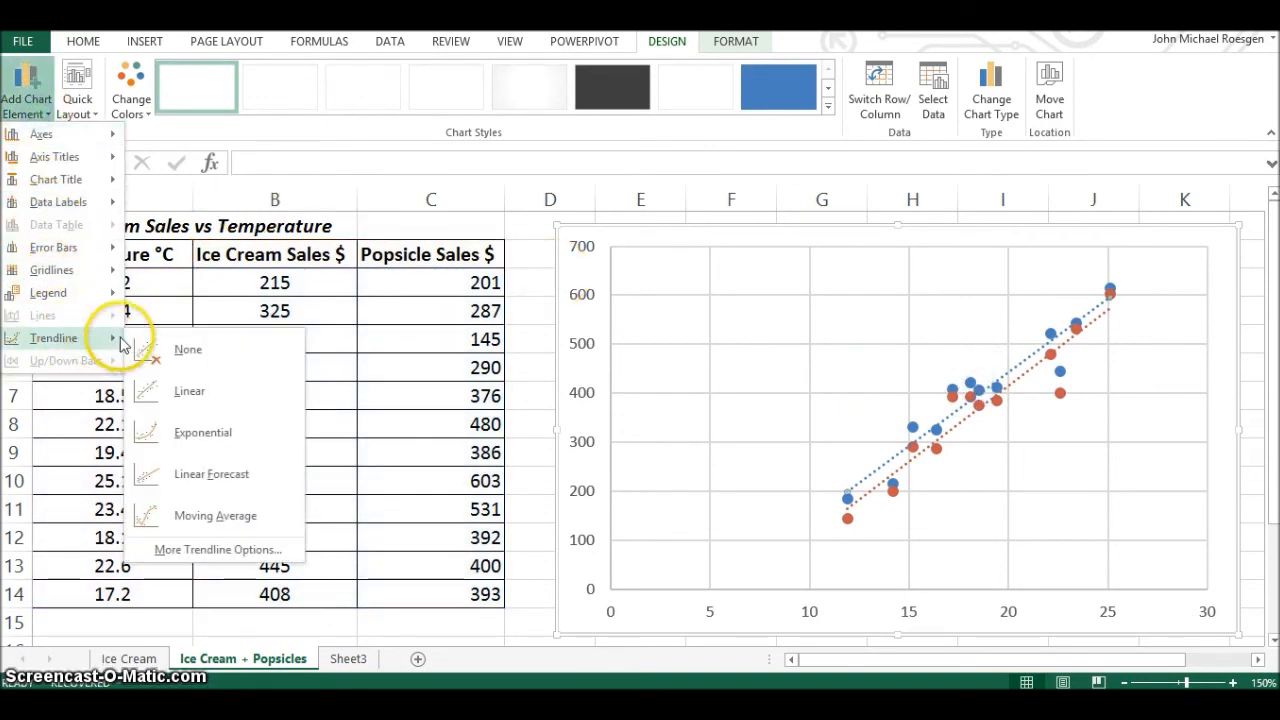
{"action": "left_click", "coordinate": [219, 552]}
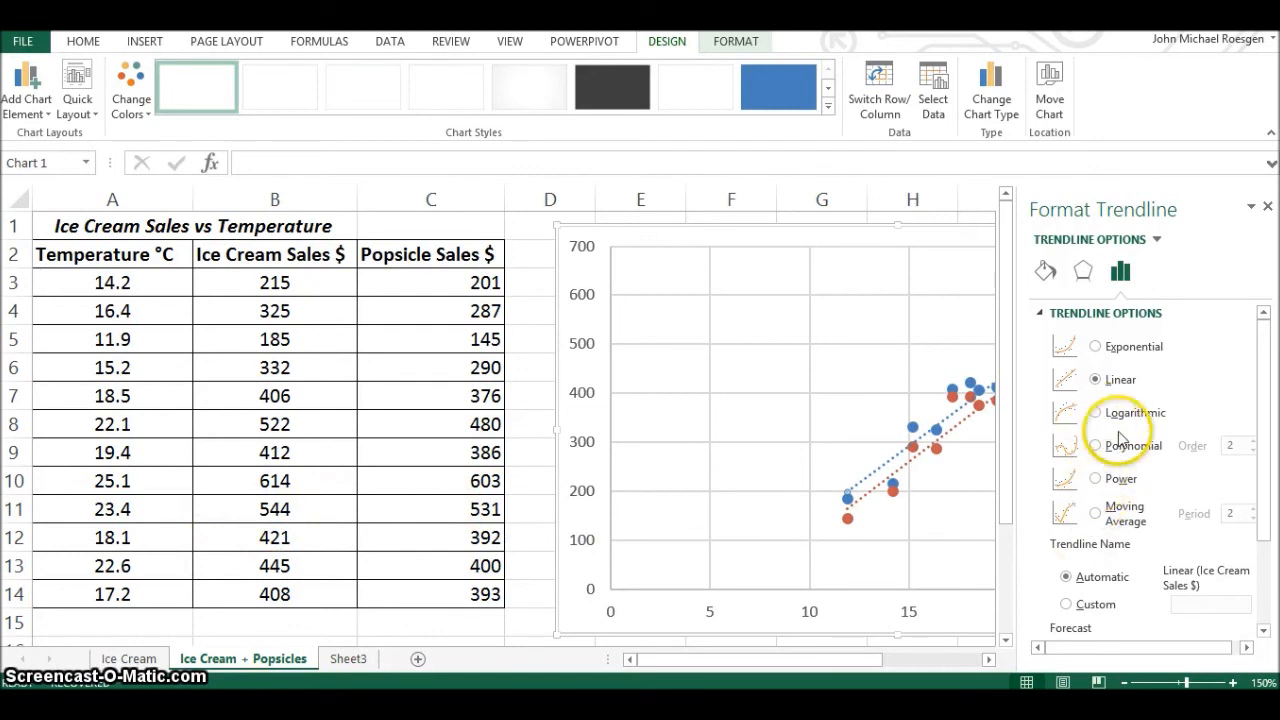
{"action": "scroll", "coordinate": [1157, 420], "scroll_direction": "down", "scroll_amount": 3}
{"action": "scroll", "coordinate": [1157, 420], "scroll_direction": "down", "scroll_amount": 1}
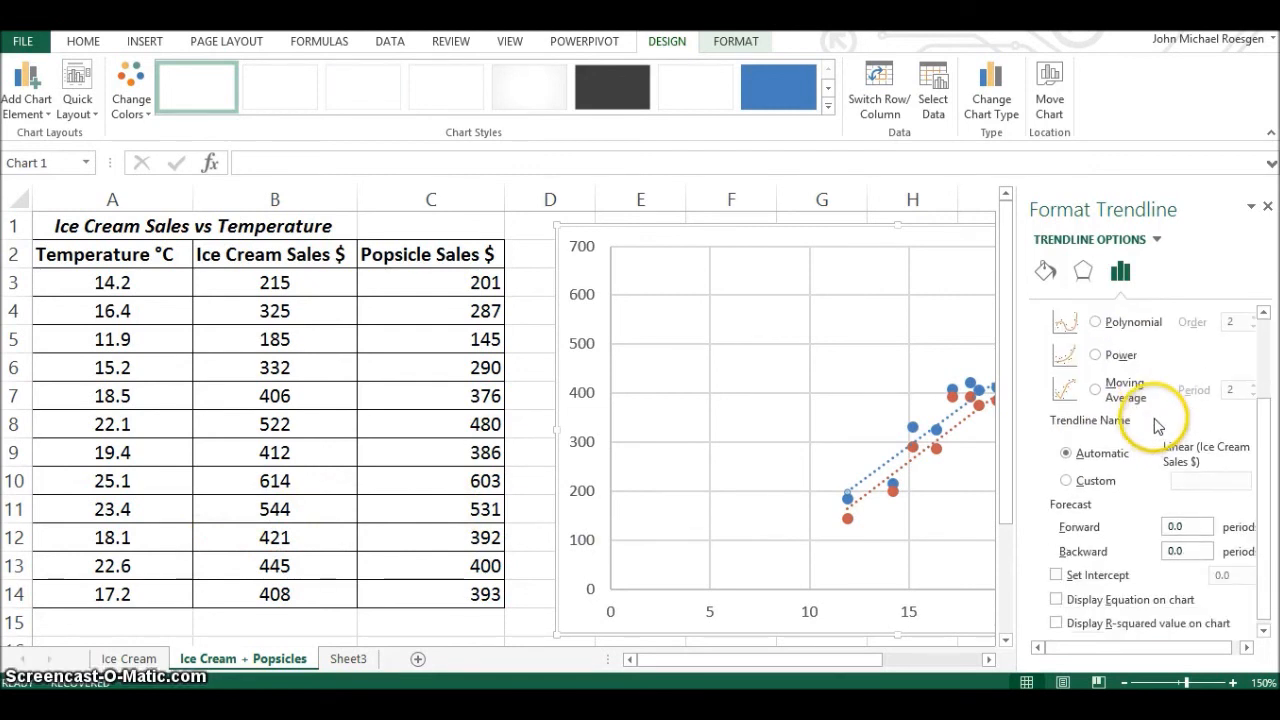
{"action": "left_click", "coordinate": [1058, 602]}
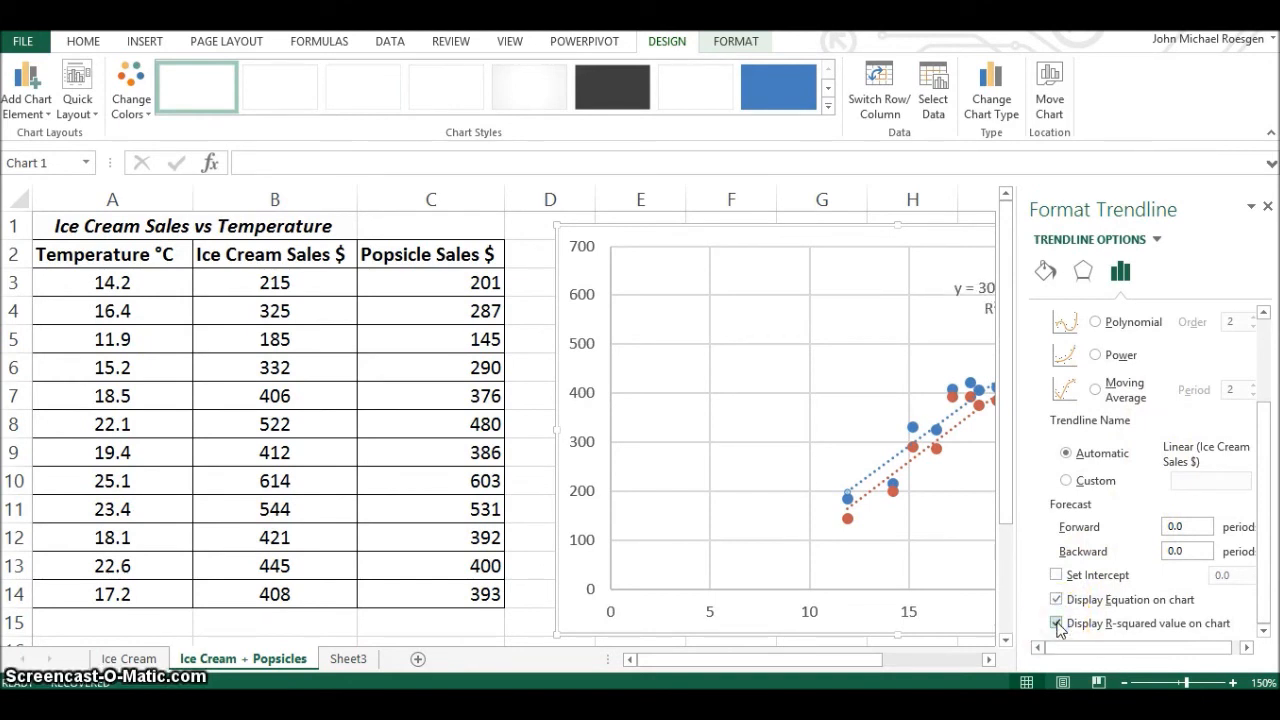
Step: Display the equation and R-squared value on the chart for the Popsicle Sales $ linear trendline
{"action": "left_click_drag", "start_coordinate": [658, 662], "coordinate": [713, 662]}
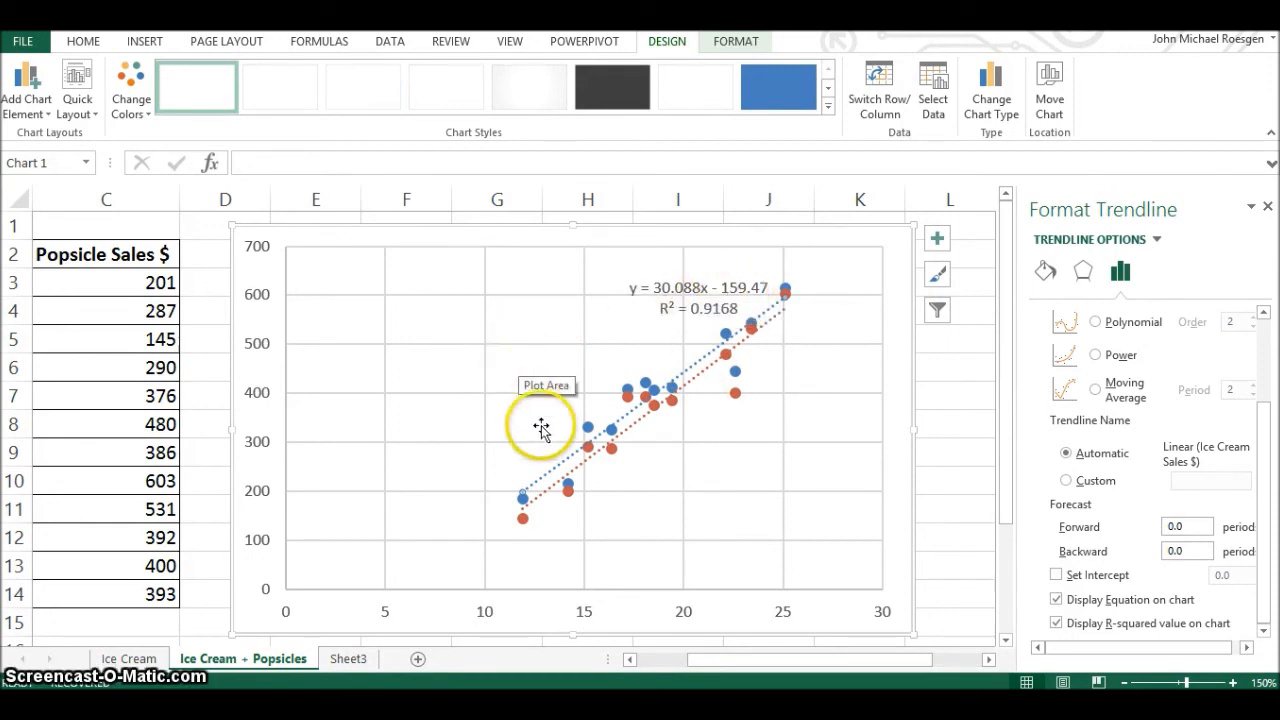
{"action": "left_click", "coordinate": [613, 452]}
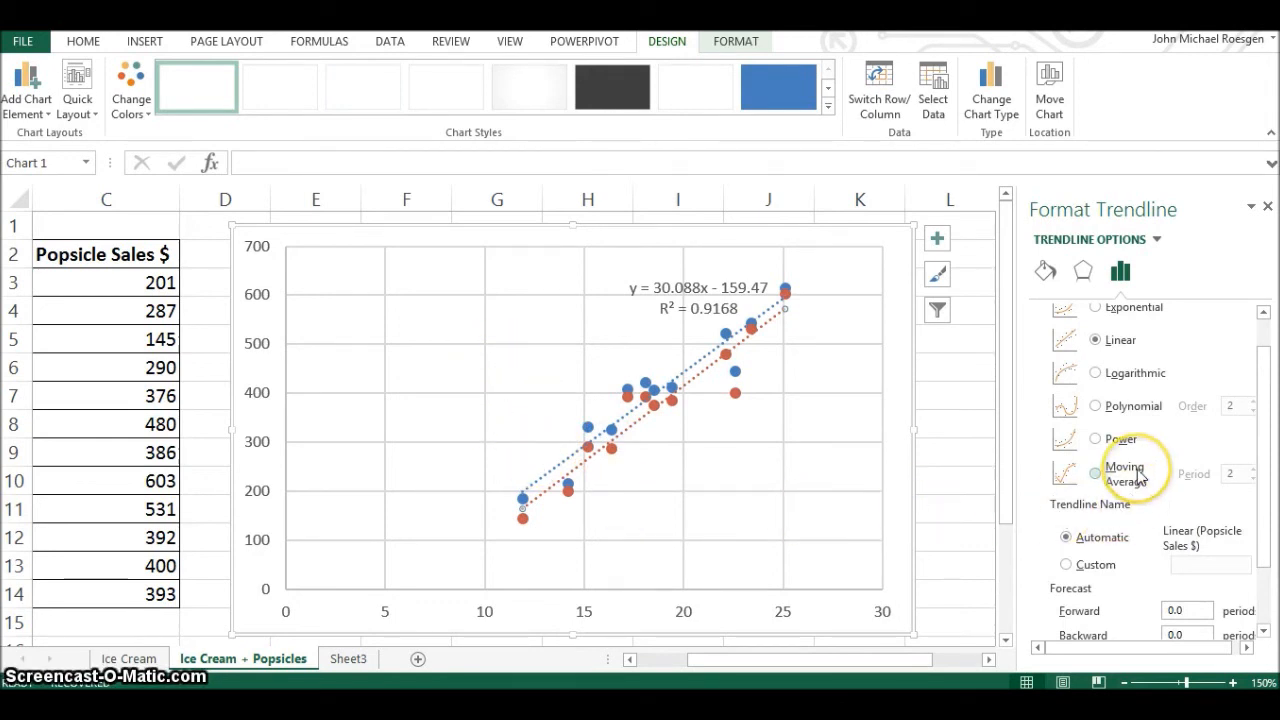
{"action": "scroll", "coordinate": [1140, 478], "scroll_direction": "down", "scroll_amount": 2}
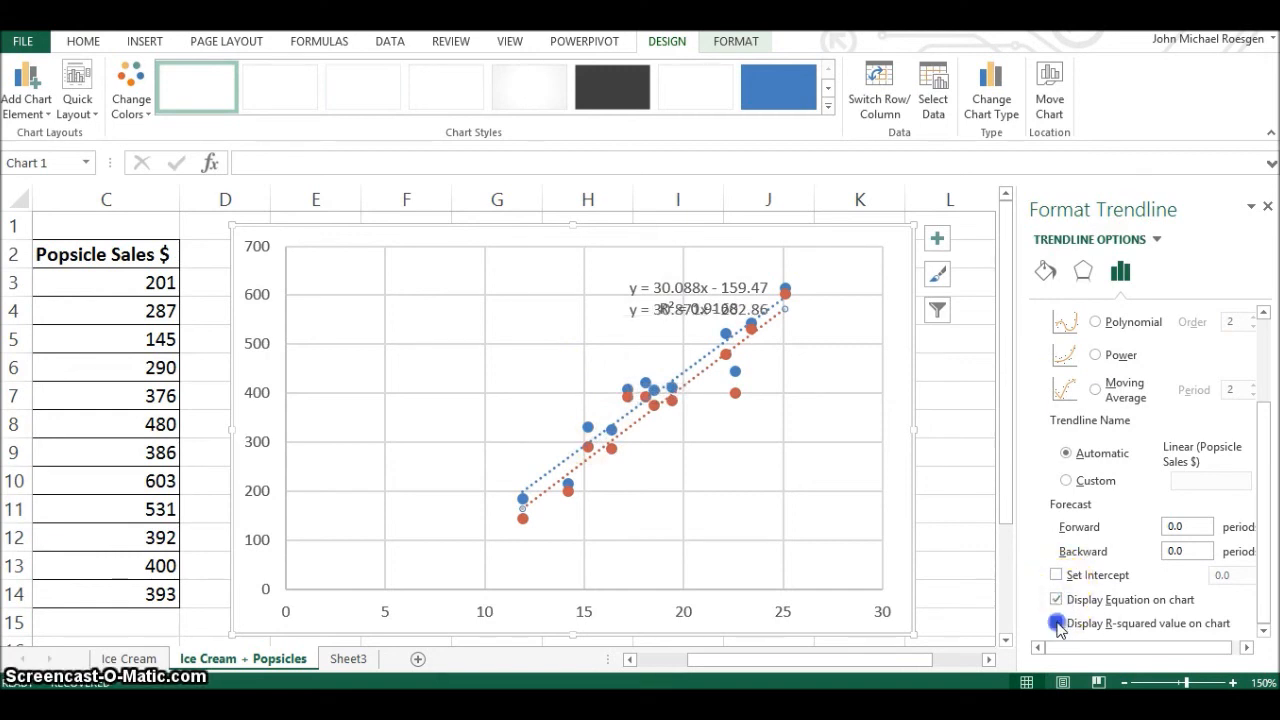
Step: Separate the overlapping trendline labels, placing the Popsicle Sales $ label below the trendlines and the Ice Cream Sales $ label above them
{"action": "left_click_drag", "start_coordinate": [673, 322], "coordinate": [765, 370]}
{"action": "left_click_drag", "start_coordinate": [767, 450], "coordinate": [768, 451]}
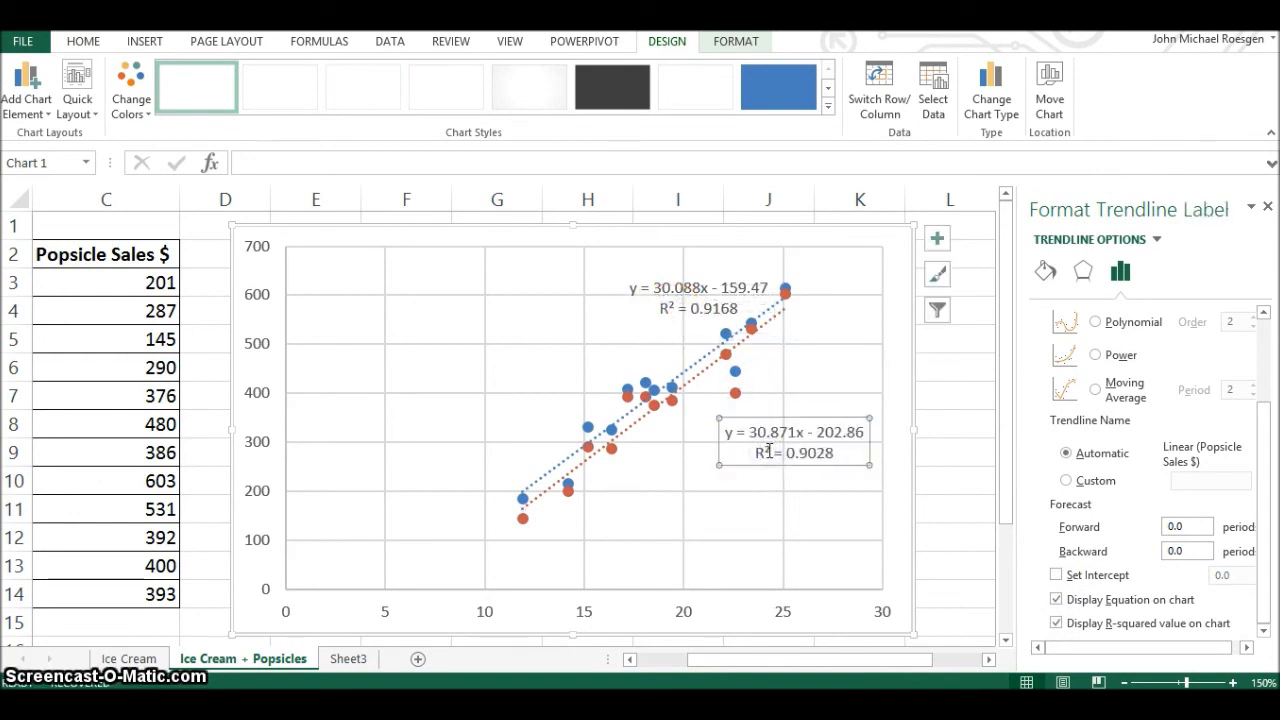
{"action": "left_click_drag", "start_coordinate": [667, 294], "coordinate": [613, 318]}
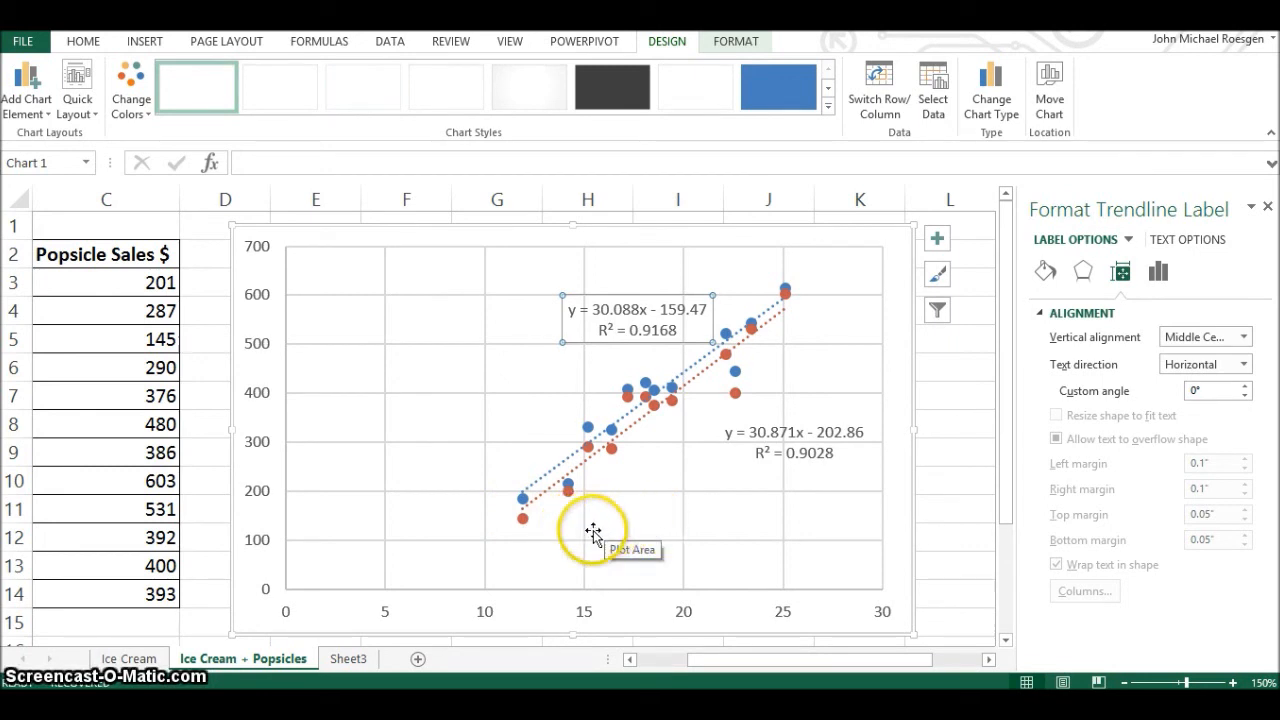
{"action": "left_click_drag", "start_coordinate": [617, 656], "coordinate": [601, 657]}
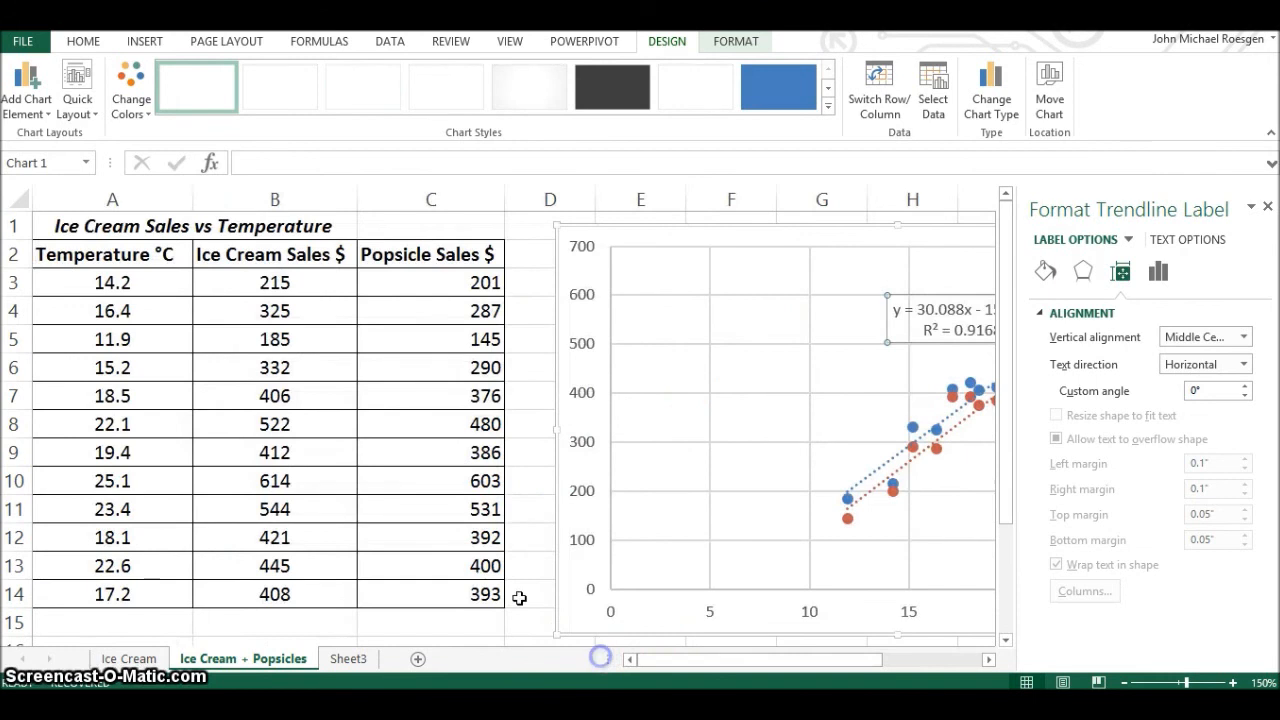